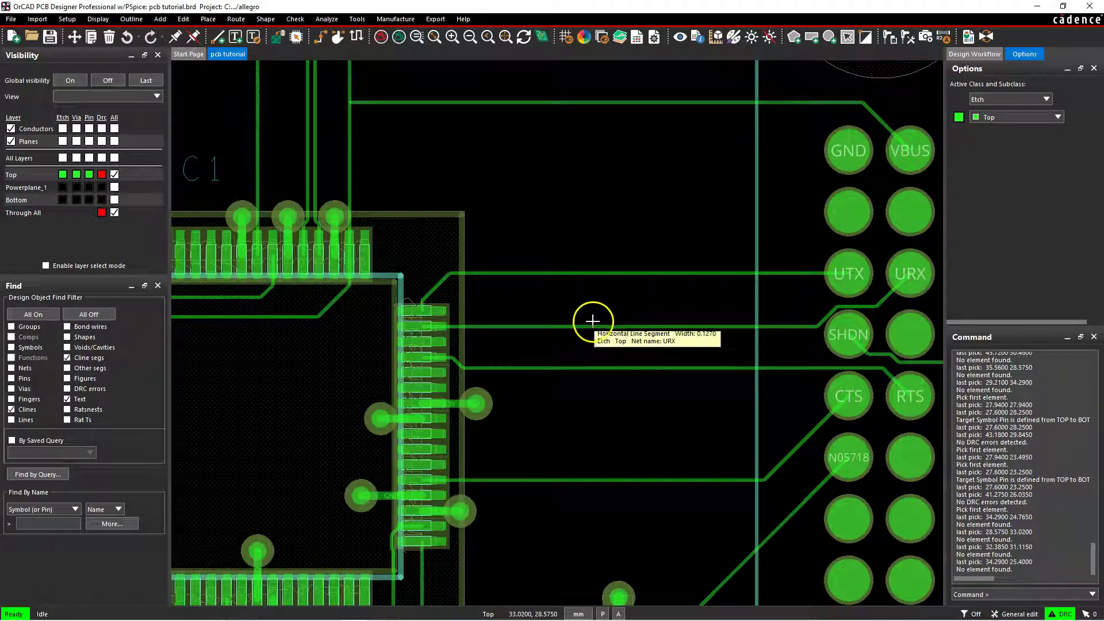
Step: Zoom in on the UTX and URX Top-layer traces running to the connector
scroll(592, 320, "up", 2)
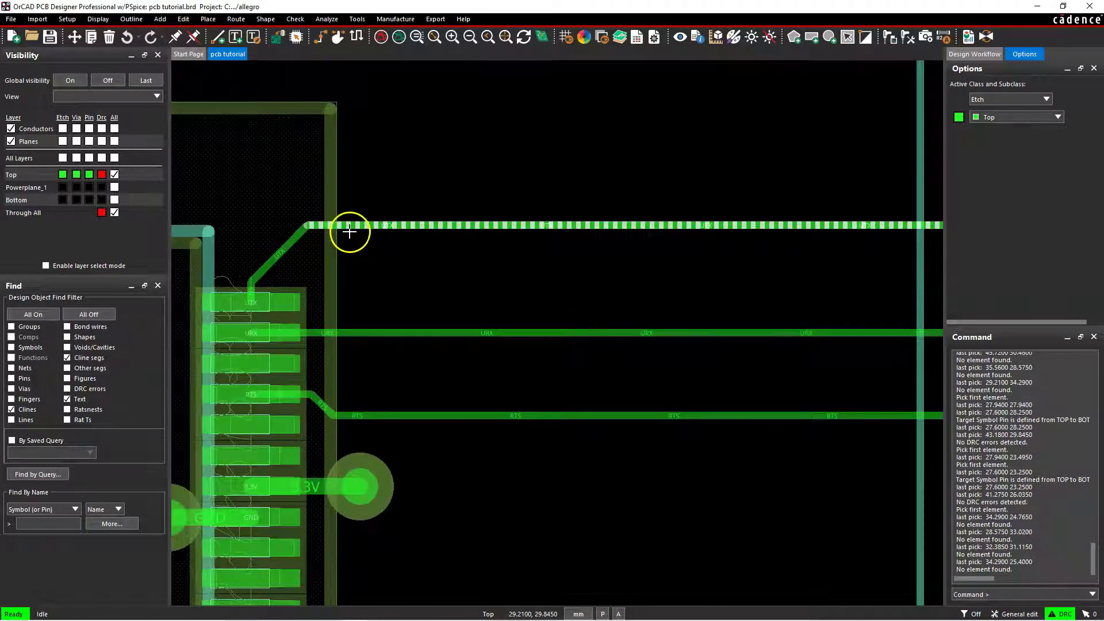
scroll(489, 228, "down", 2)
scroll(731, 221, "up", 2)
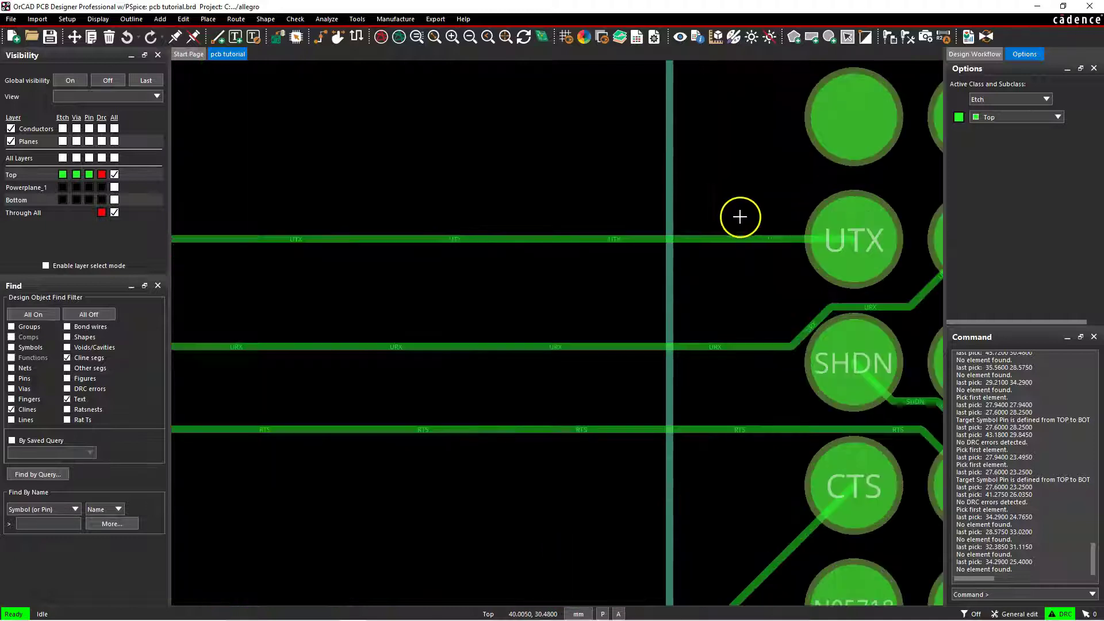
scroll(791, 233, "up", 2)
scroll(765, 222, "down", 2)
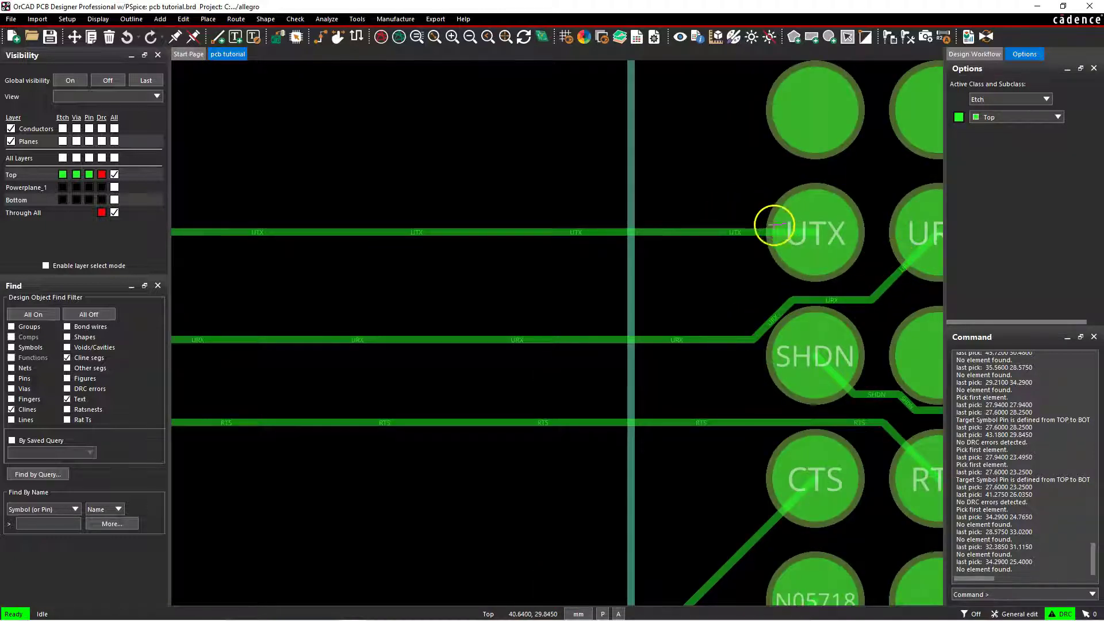
scroll(763, 229, "up", 1)
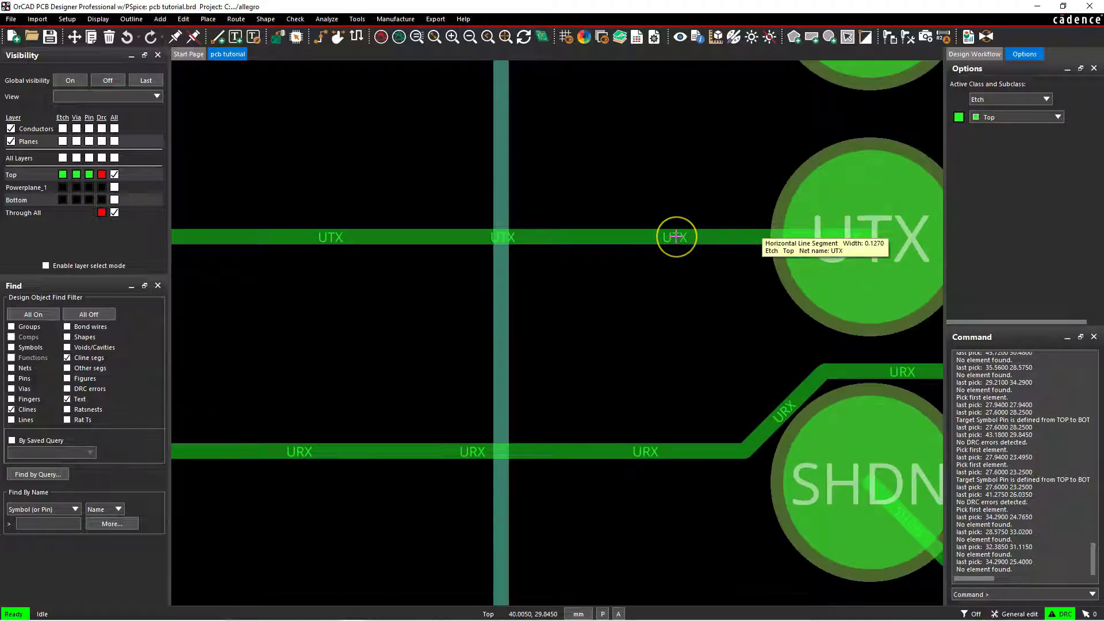
scroll(676, 236, "down", 3)
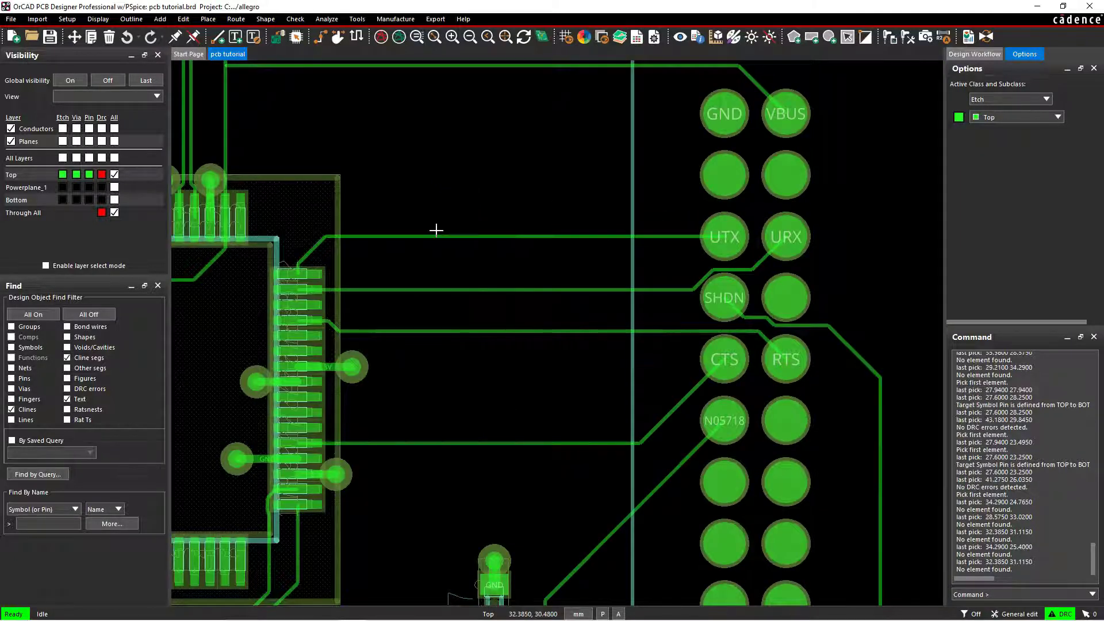
scroll(437, 230, "up", 2)
scroll(371, 245, "down", 3)
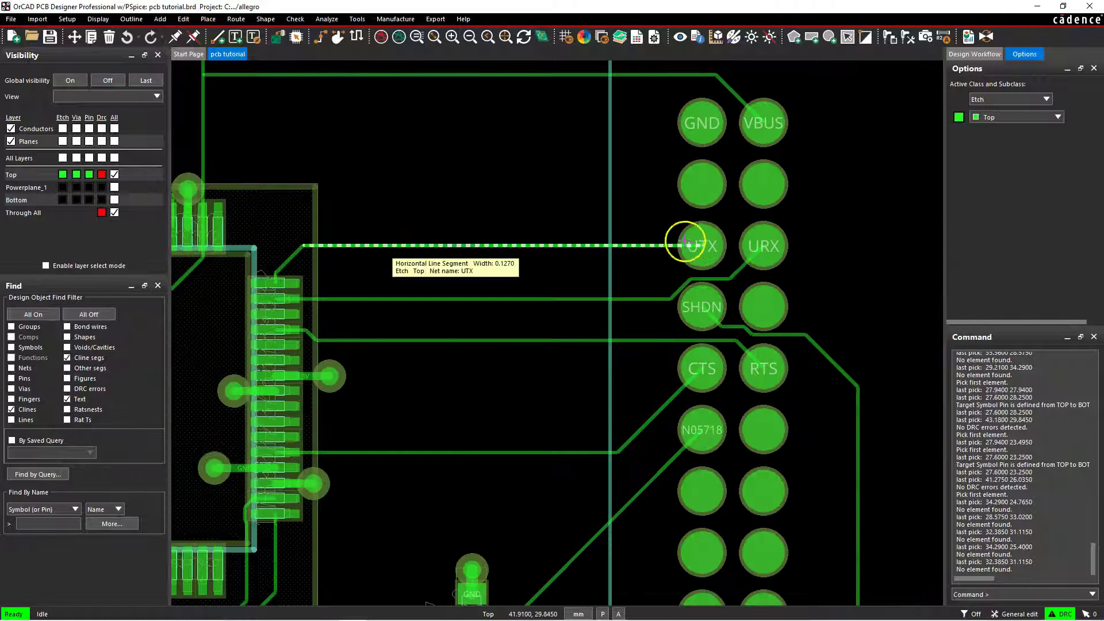
left_click(496, 200)
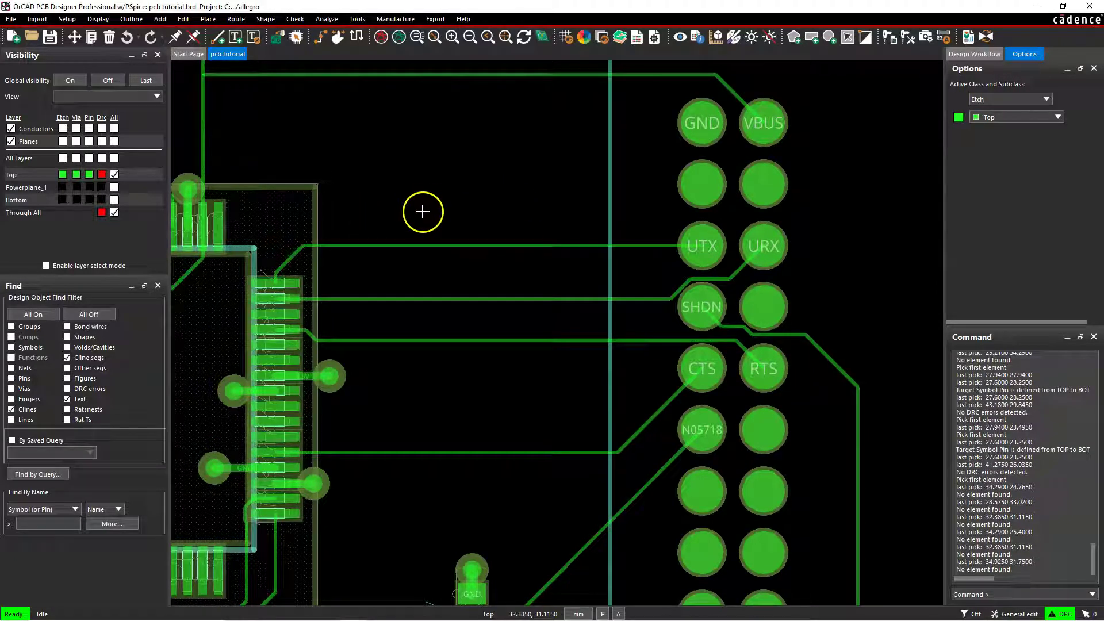
left_click(407, 191)
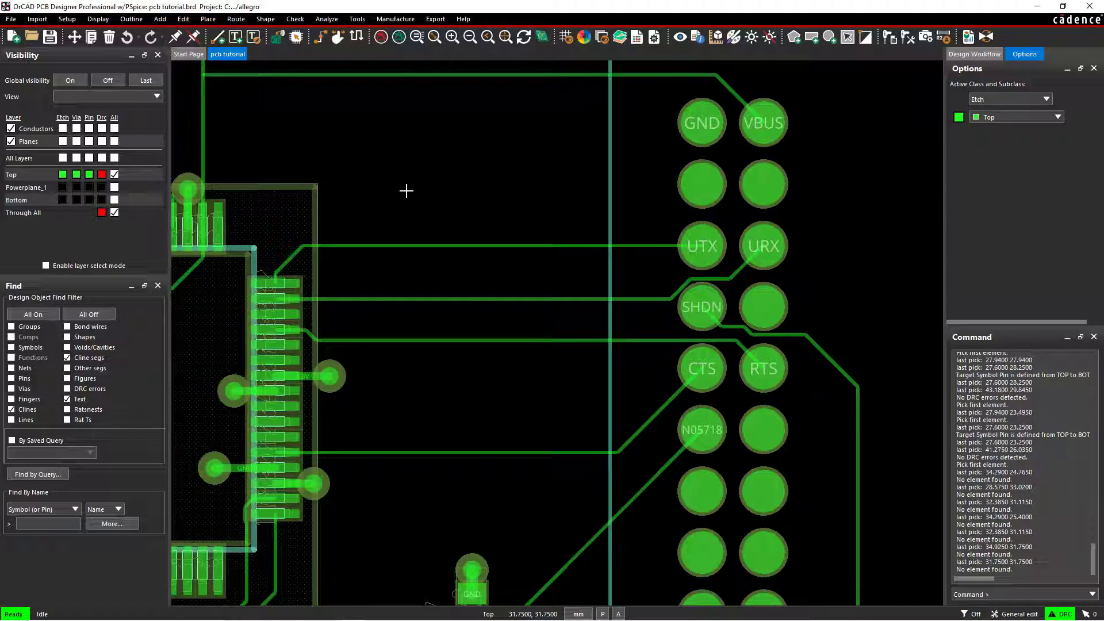
left_click(354, 173)
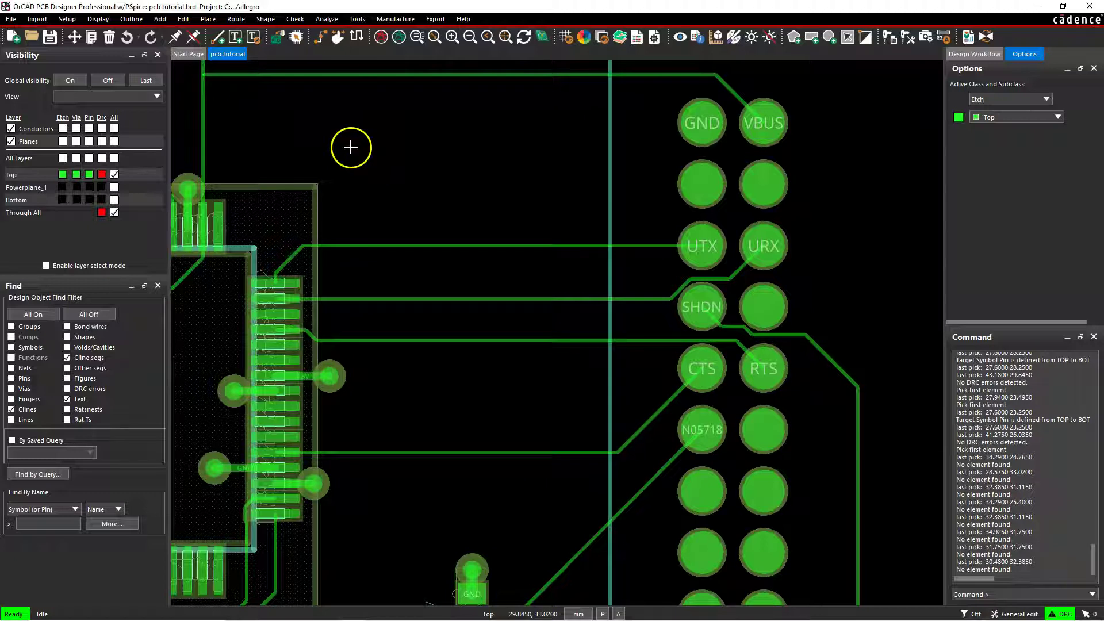
Step: Launch Constraint Manager from Setup > Constraints to show the Relative Propagation Delay worksheet
left_click(67, 19)
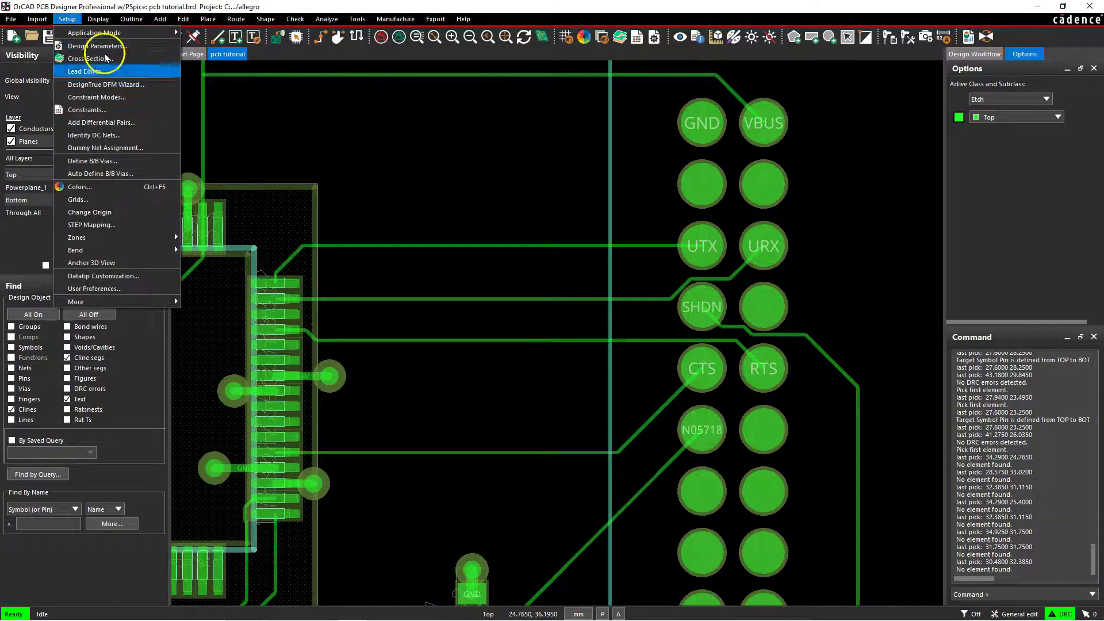
left_click(111, 109)
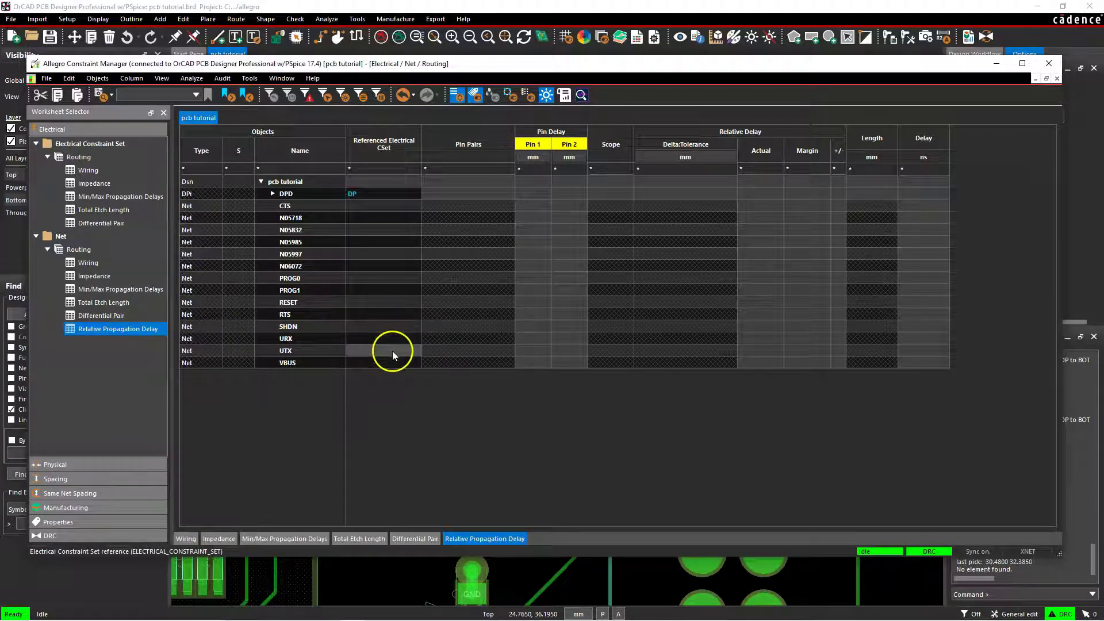
Step: Create the pin pair IC1.32:JP1.5 on the UTX net
right_click(351, 350)
left_click(337, 349)
right_click(337, 350)
mouse_move(454, 471)
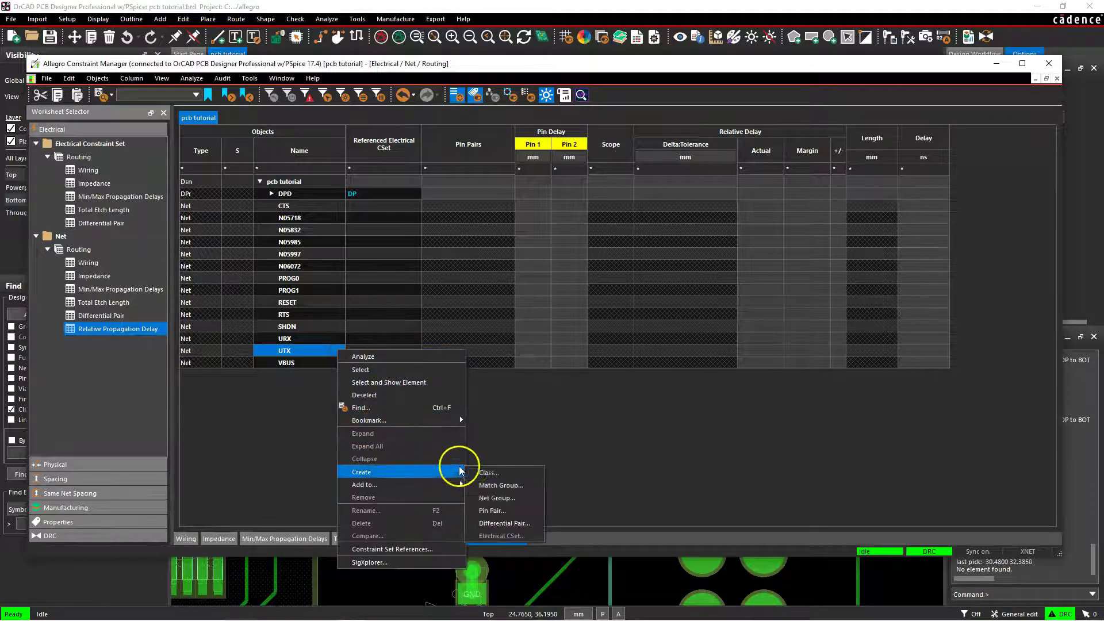
left_click(496, 512)
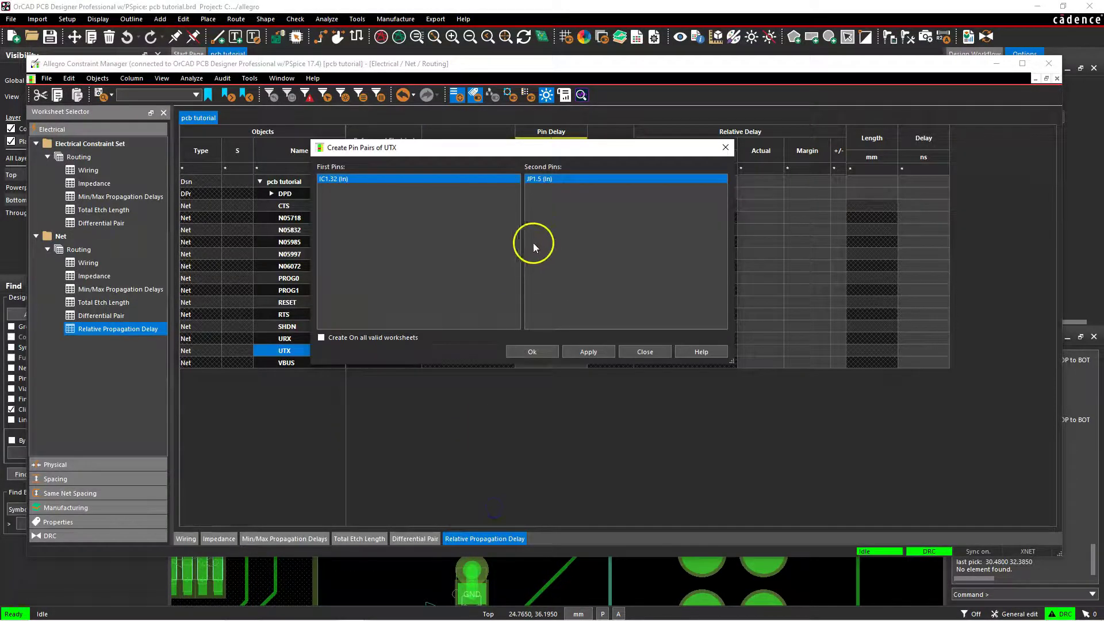
left_click(541, 350)
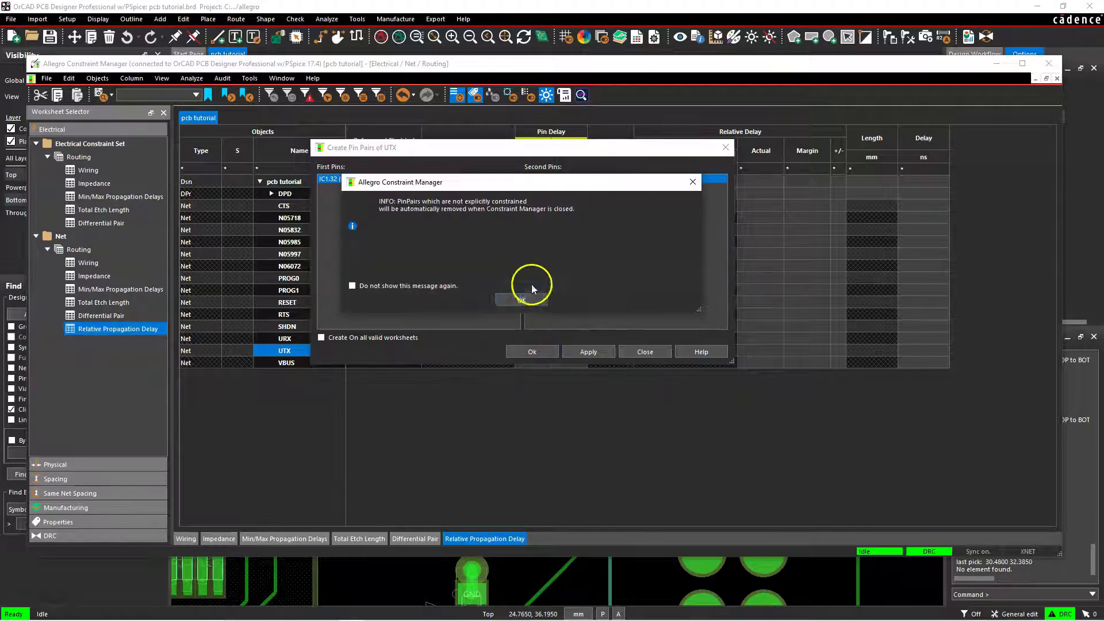
left_click(523, 300)
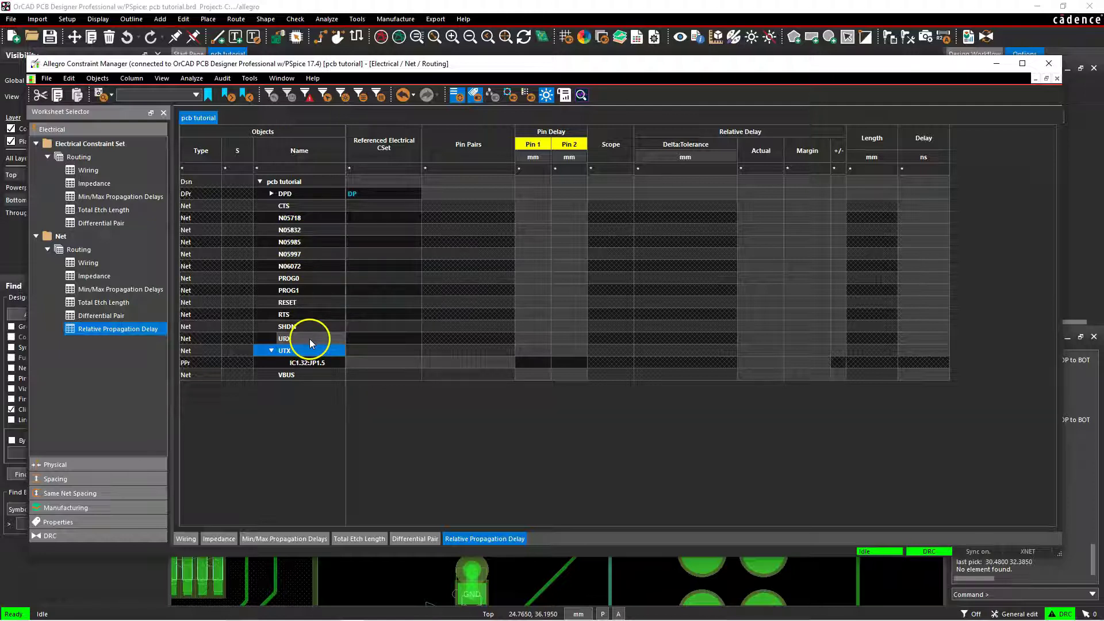
Step: Create the pin pair IC1.31:JP1.6 on the URX net
right_click(291, 338)
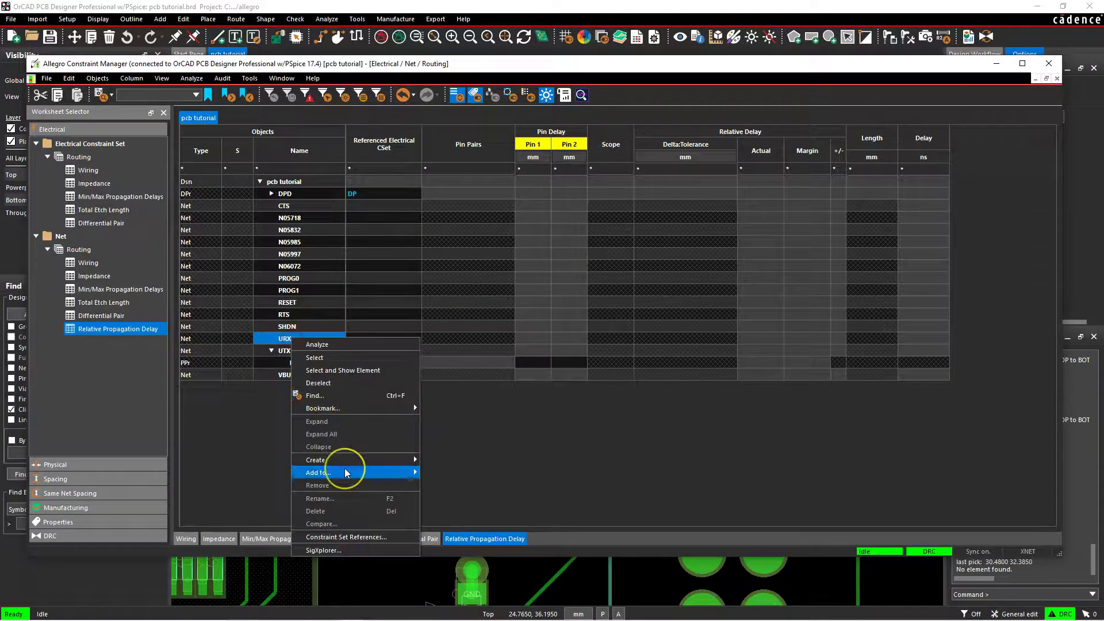
mouse_move(347, 473)
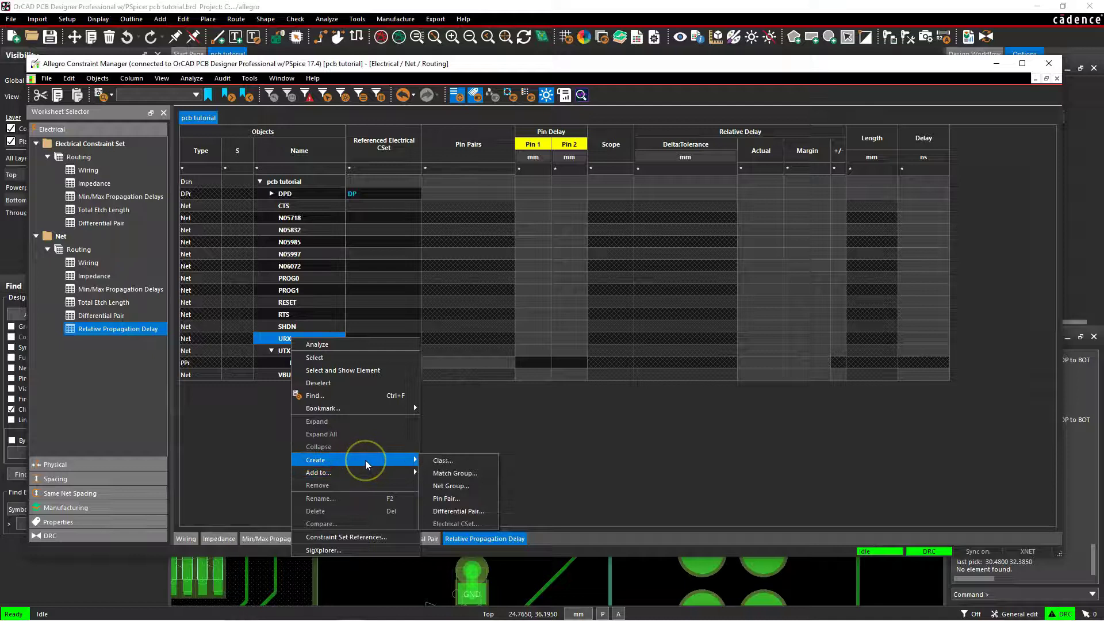
left_click(446, 498)
left_click(538, 349)
left_click(522, 303)
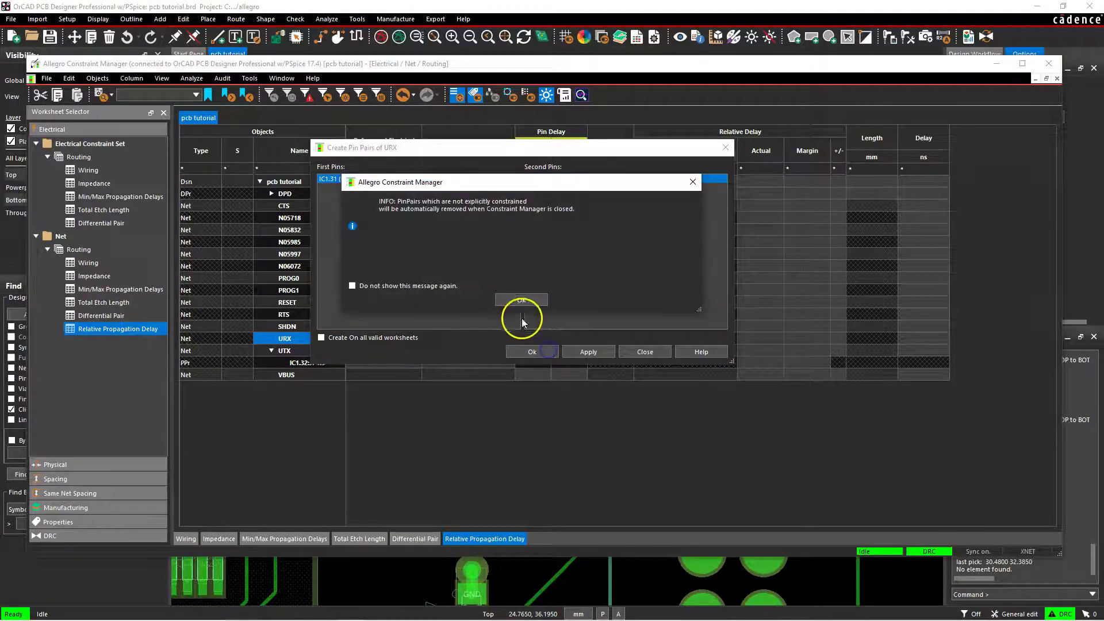
Step: Select both new pin pairs, IC1.31:JP1.6 and IC1.32:JP1.5
left_click(316, 364)
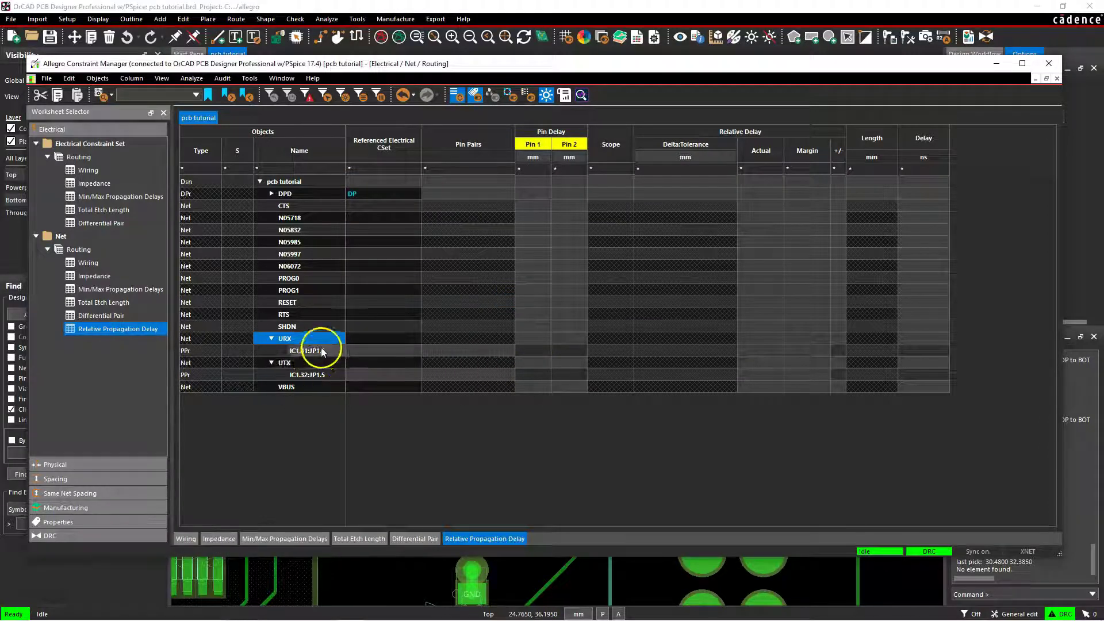
left_click(321, 351)
left_click(328, 375, "ctrl")
Step: Create match group MG1 from the two selected pin pairs, keeping 0 ns:5 % tolerance
right_click(328, 375)
mouse_move(401, 493)
left_click(487, 512)
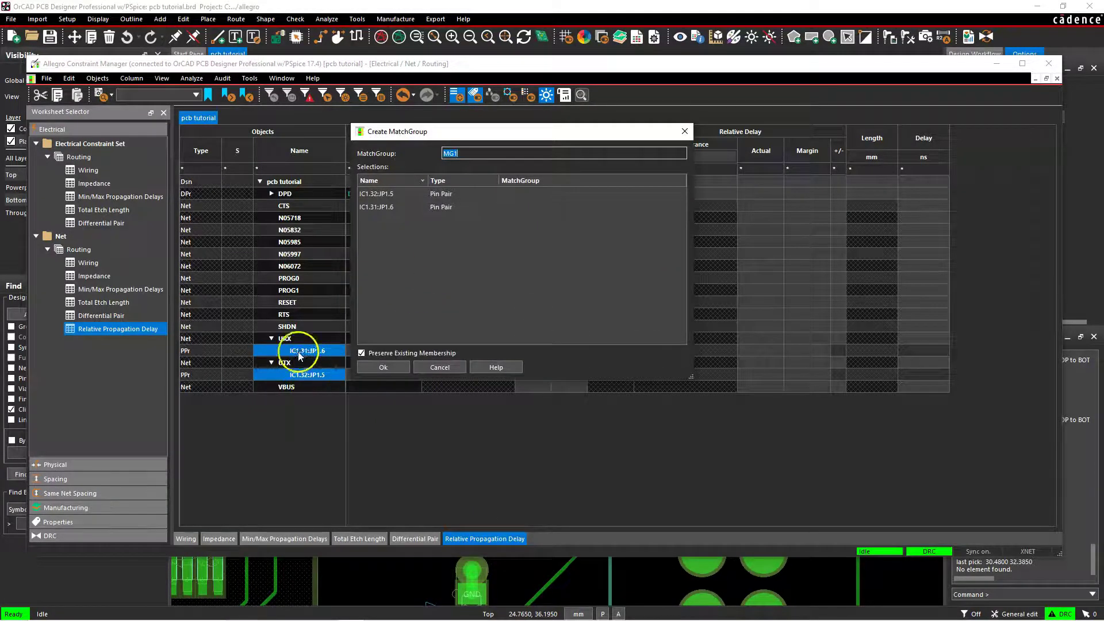
left_click(385, 366)
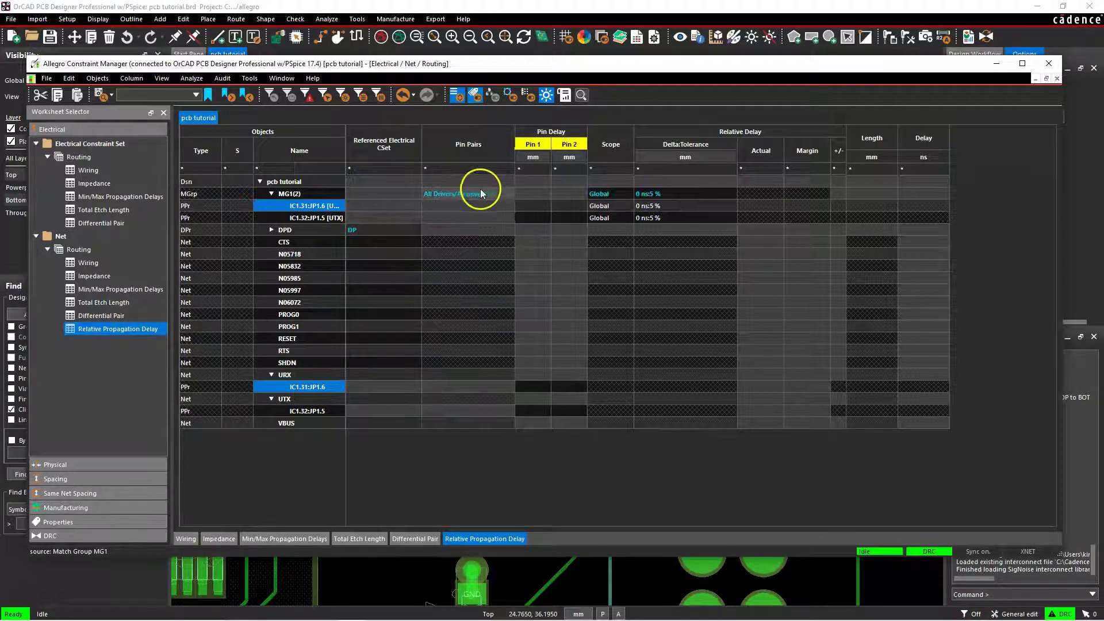
Step: Set MG1 to match against the Longest Pin Pair and widen the Name column
left_click(501, 195)
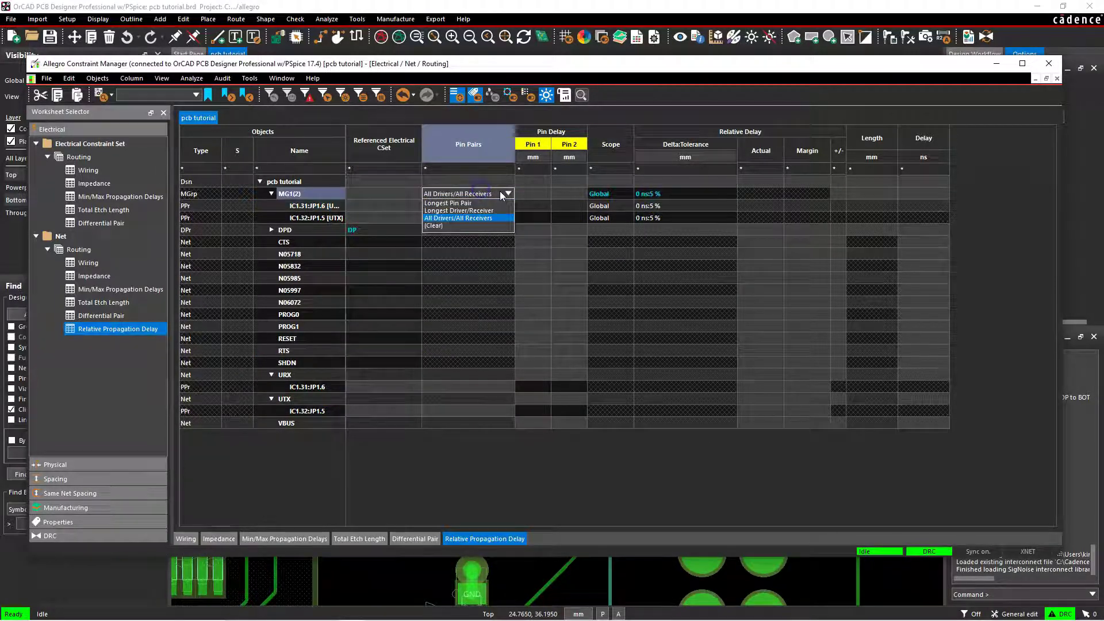
left_click(469, 211)
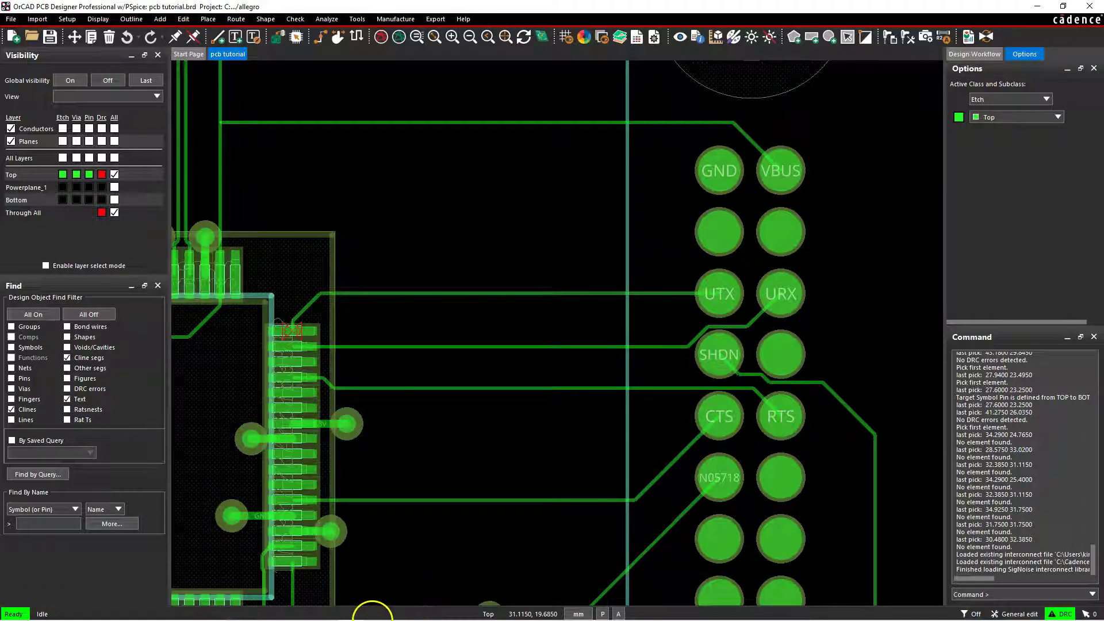
mouse_move(355, 609)
left_click(403, 568)
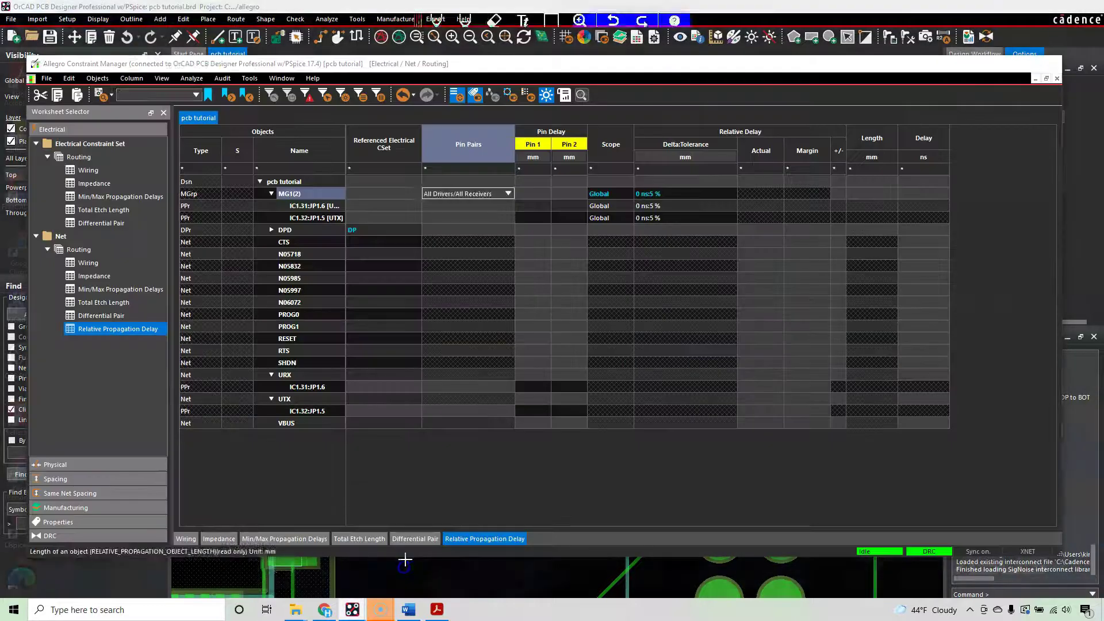
left_click(496, 194)
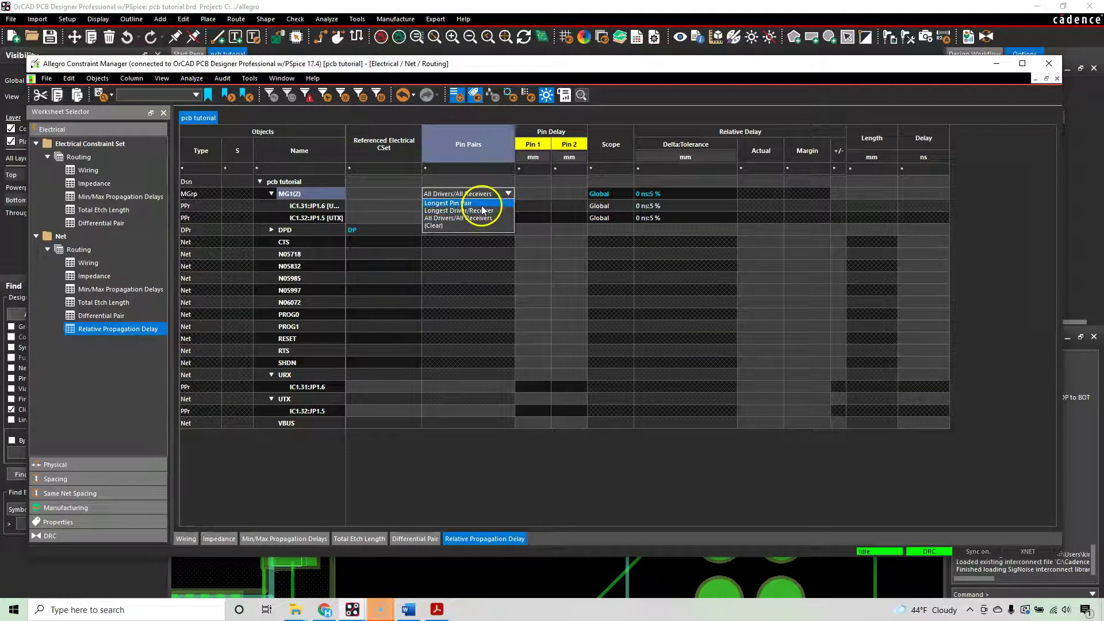
left_click(481, 204)
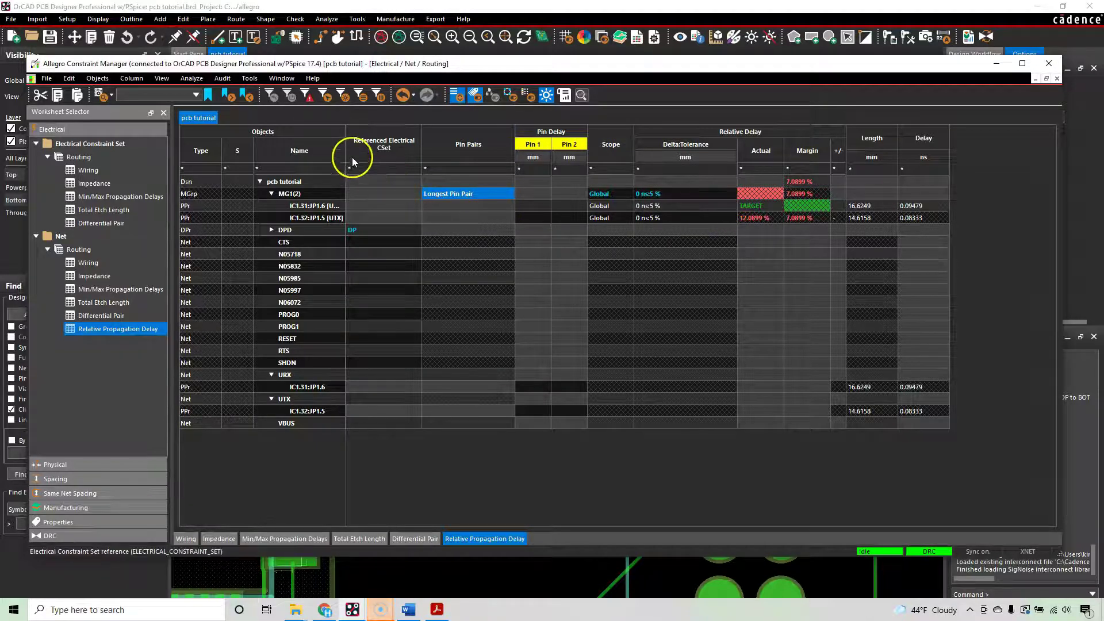
left_click_drag(345, 150, 406, 151)
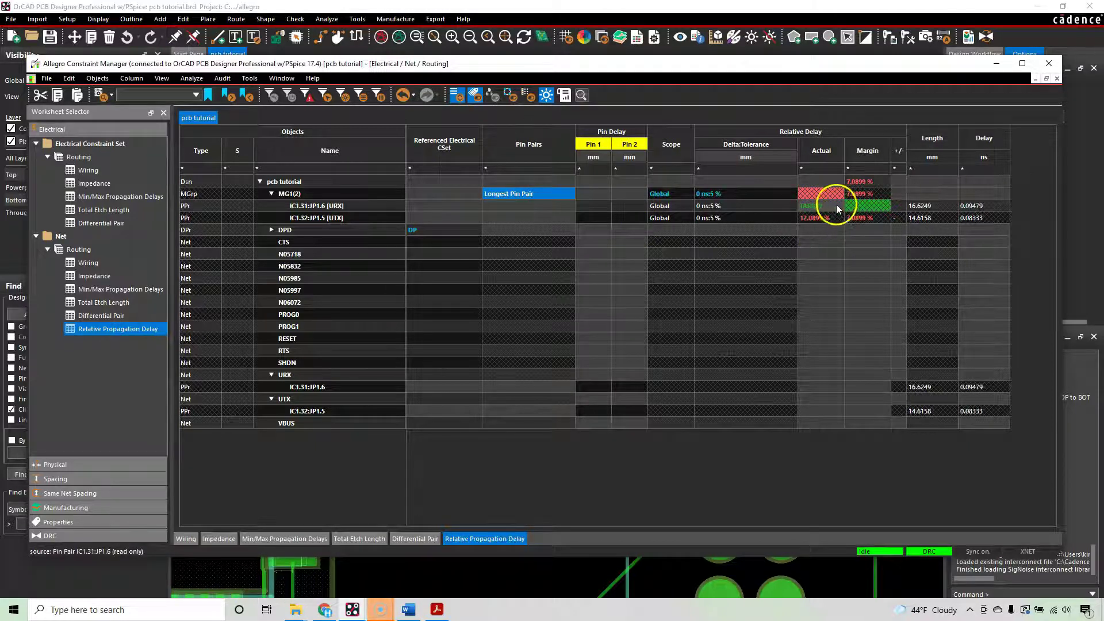
Step: Replace MG1's 0 ns:5 % delta:tolerance with :2.54mm
left_click(729, 195)
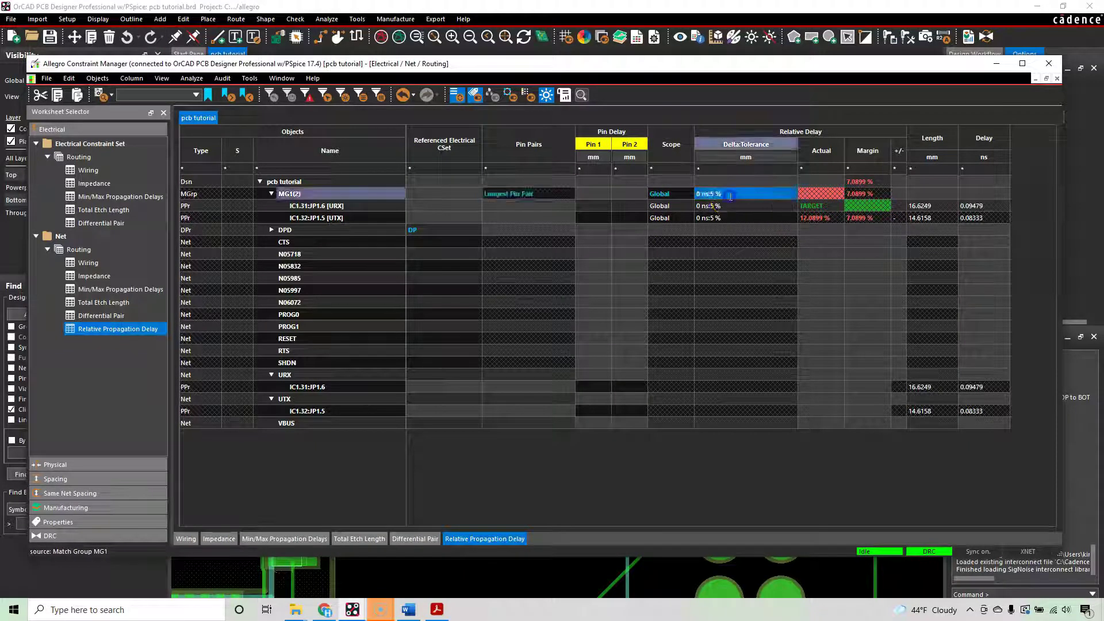
left_click(689, 193)
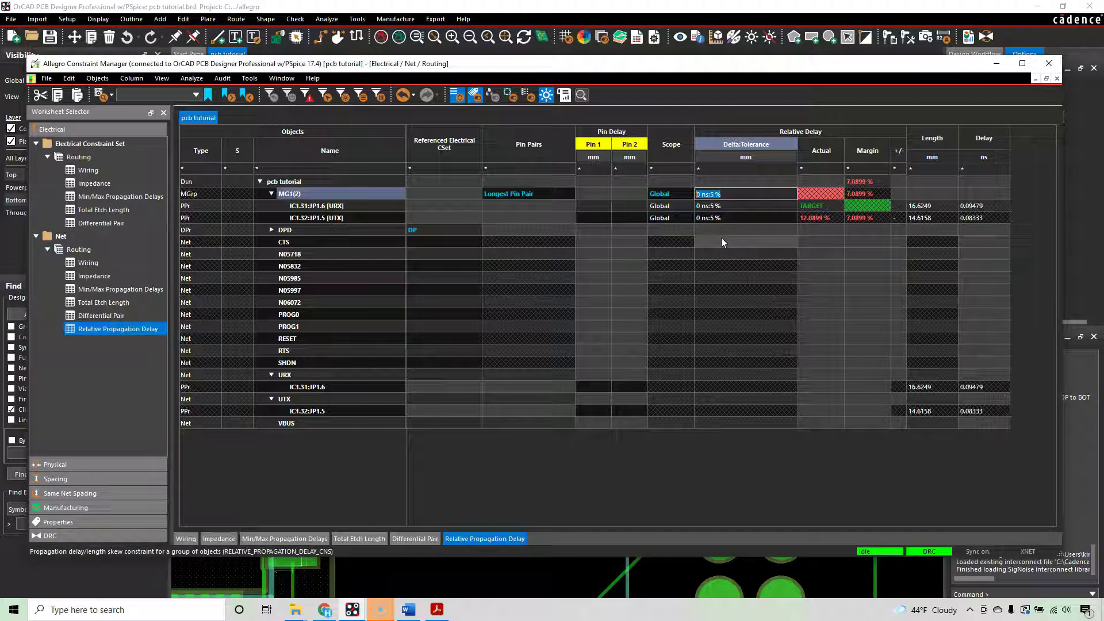
key("BackSpace")
type(":2.54mm")
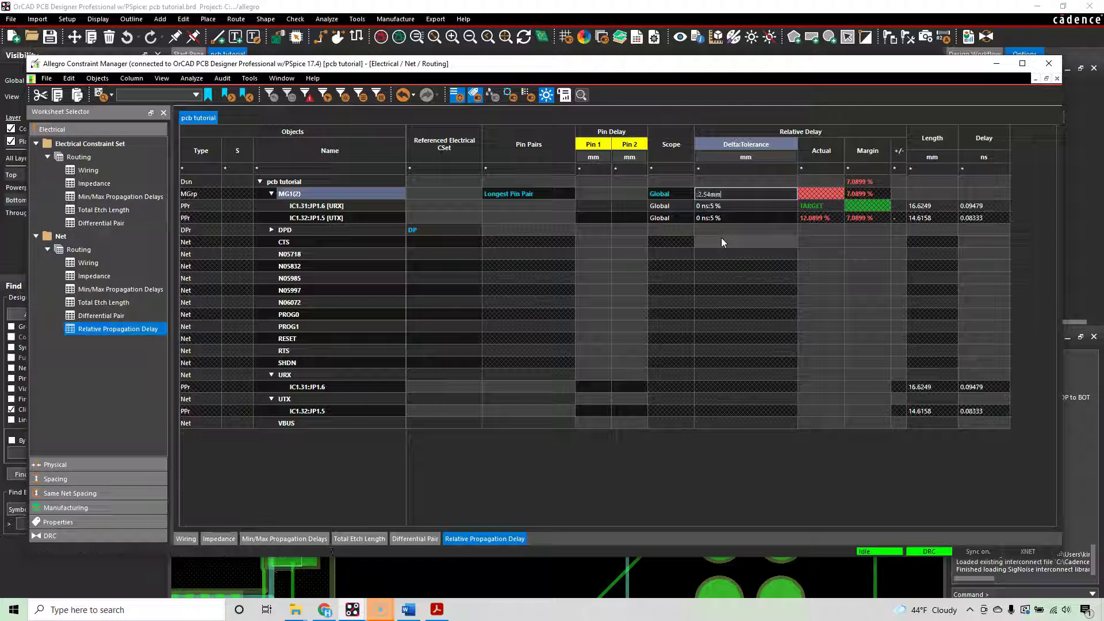
key("Return")
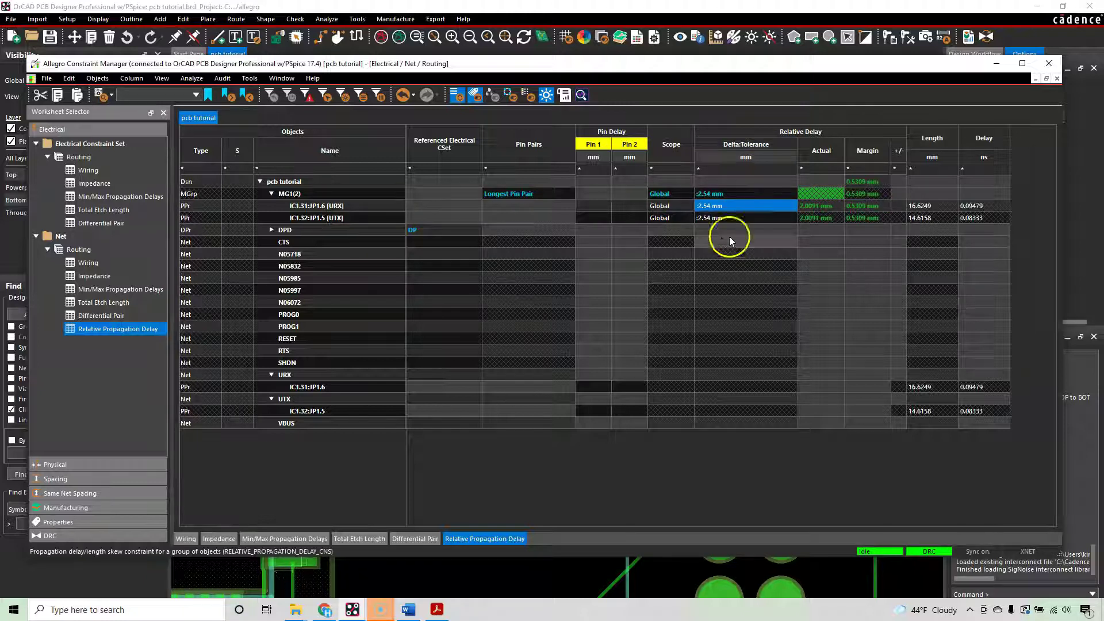
Step: Minimize Constraint Manager and add an accordion Delay Tune meander on the UTX trace
left_click(996, 63)
left_click(540, 377)
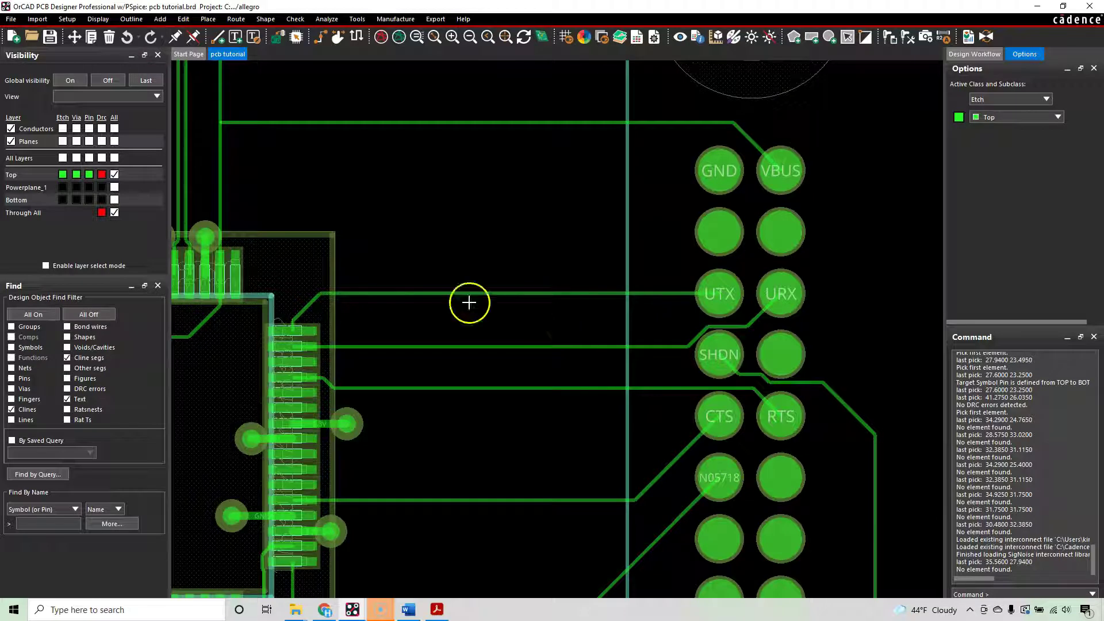
left_click(356, 37)
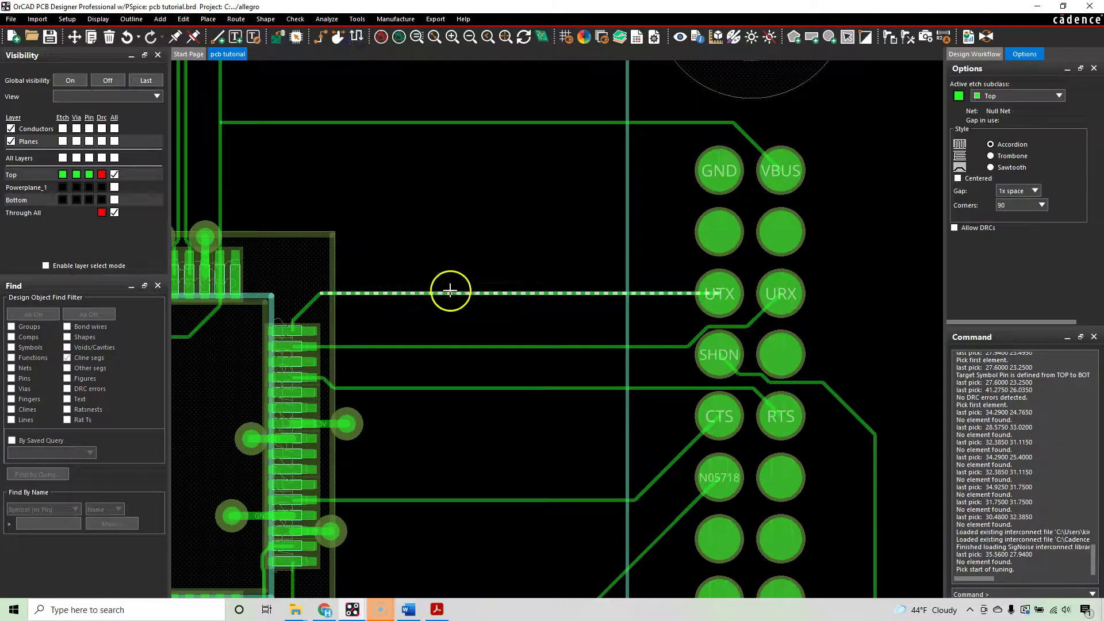
left_click(451, 294)
left_click(553, 236)
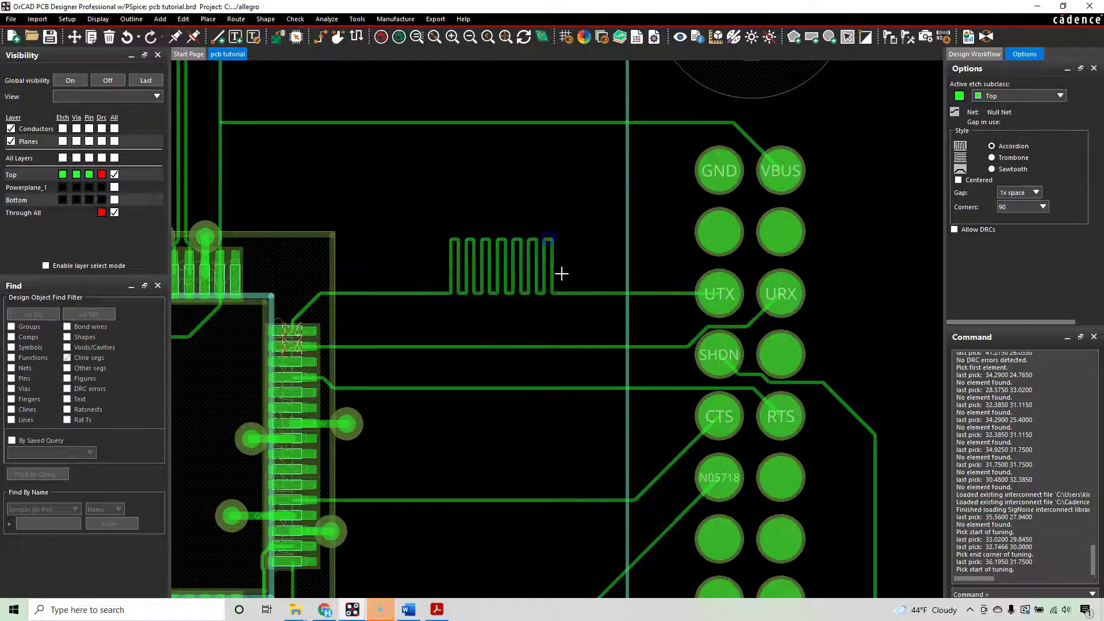
left_click(544, 318)
scroll(291, 337, "up", 4)
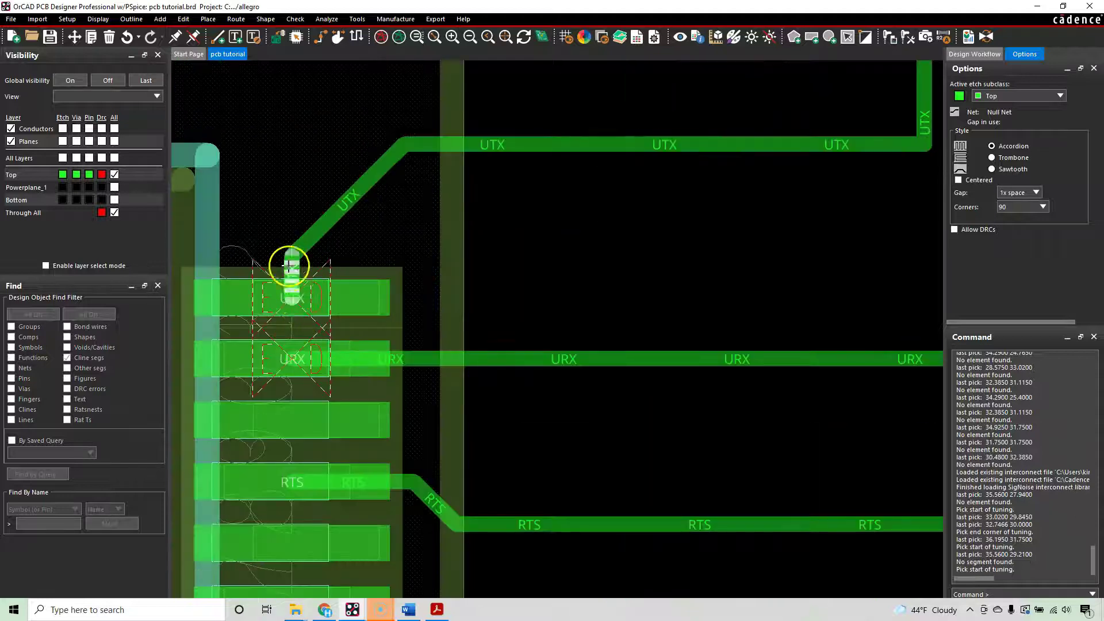
scroll(315, 280, "down", 4)
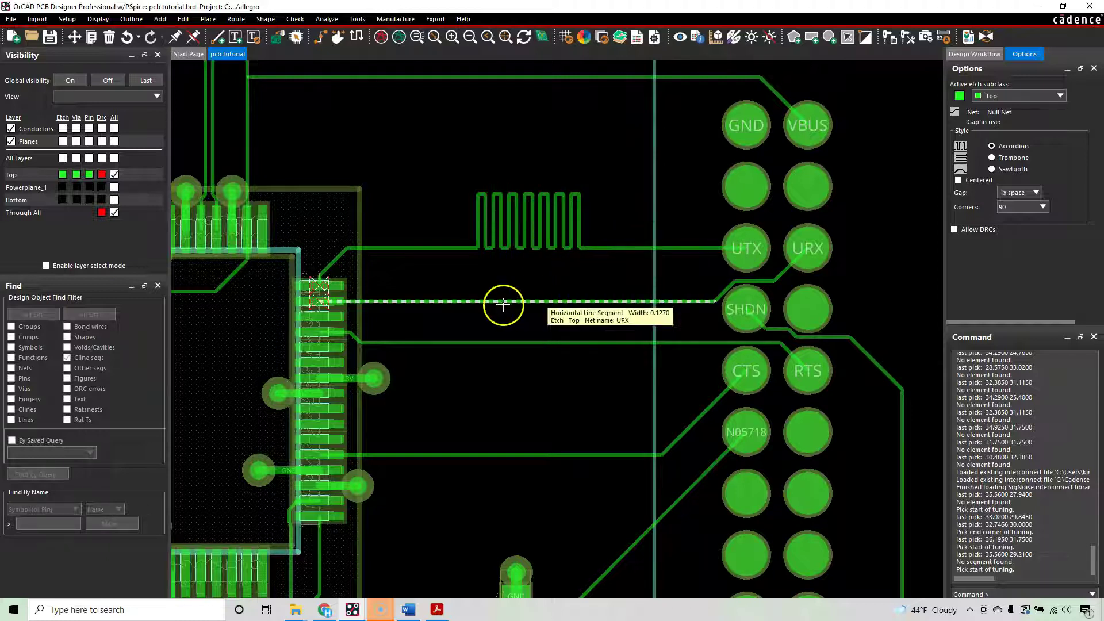
Step: Add an accordion meander to the URX trace below UTX's and finish the tuning command
left_click(484, 302)
mouse_move(485, 318)
left_mouse_down()
mouse_move(570, 330)
mouse_move(530, 322)
mouse_move(590, 311)
mouse_move(616, 278)
mouse_move(670, 280)
left_mouse_up()
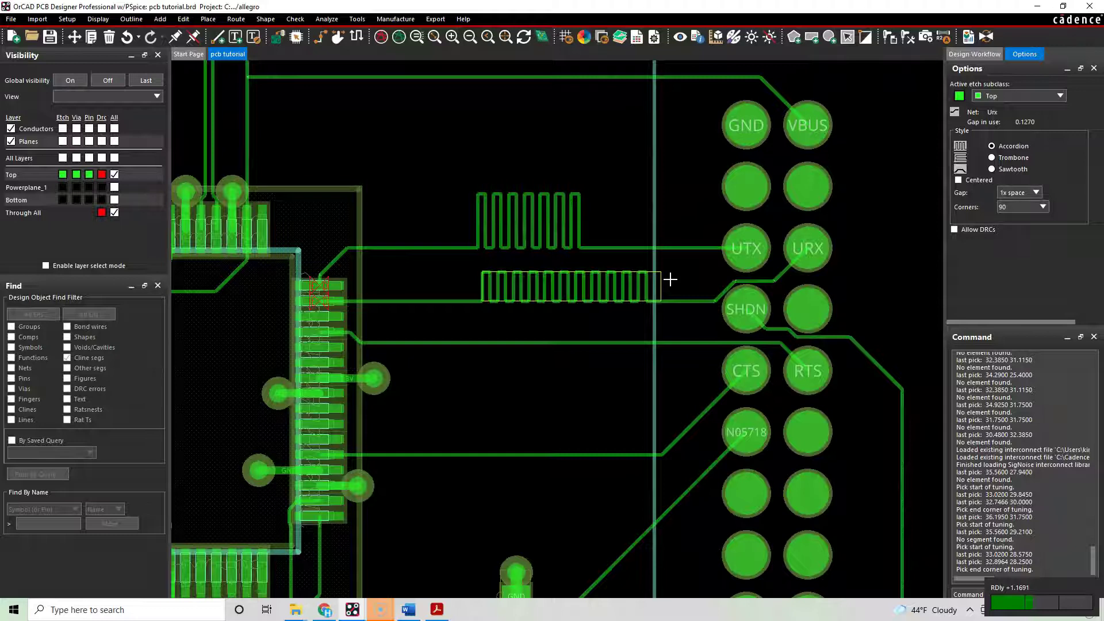
left_click(670, 279)
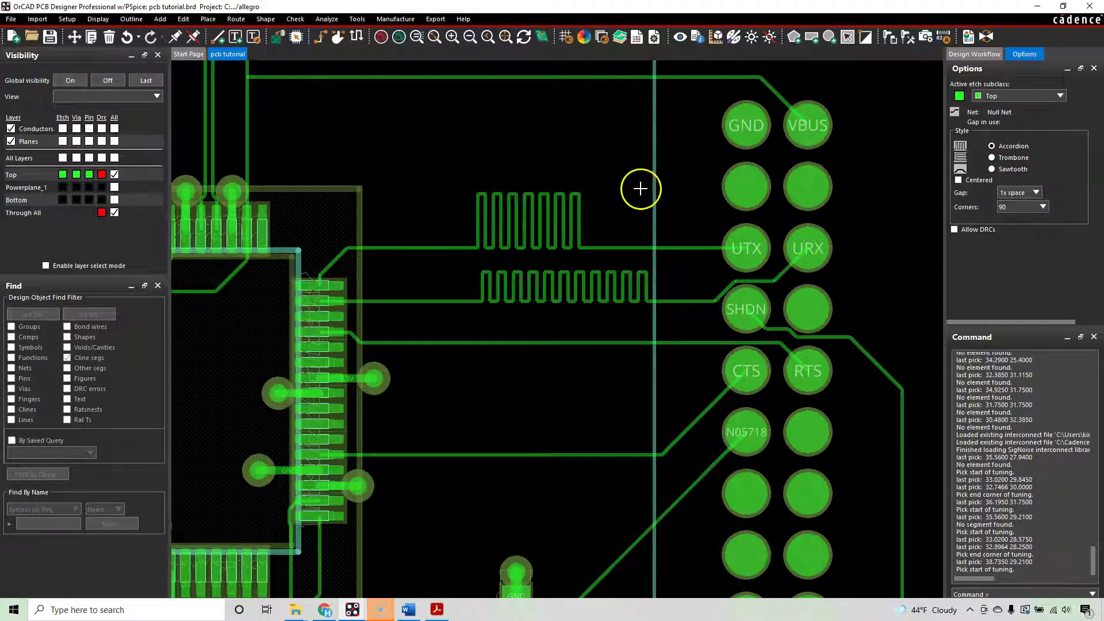
scroll(325, 284, "up", 2)
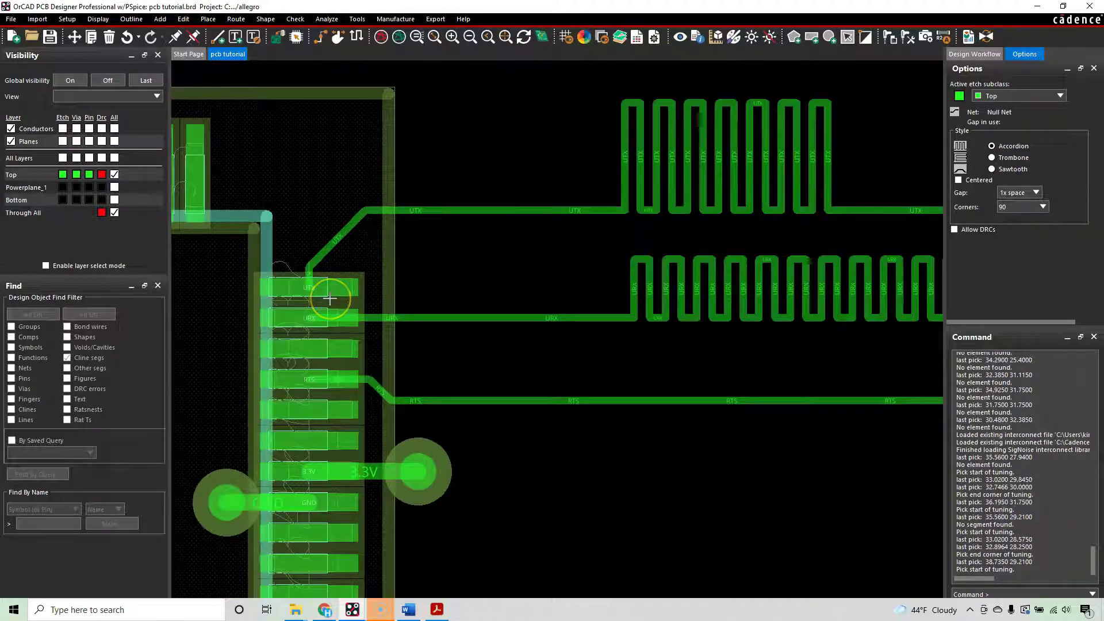
scroll(330, 298, "down", 2)
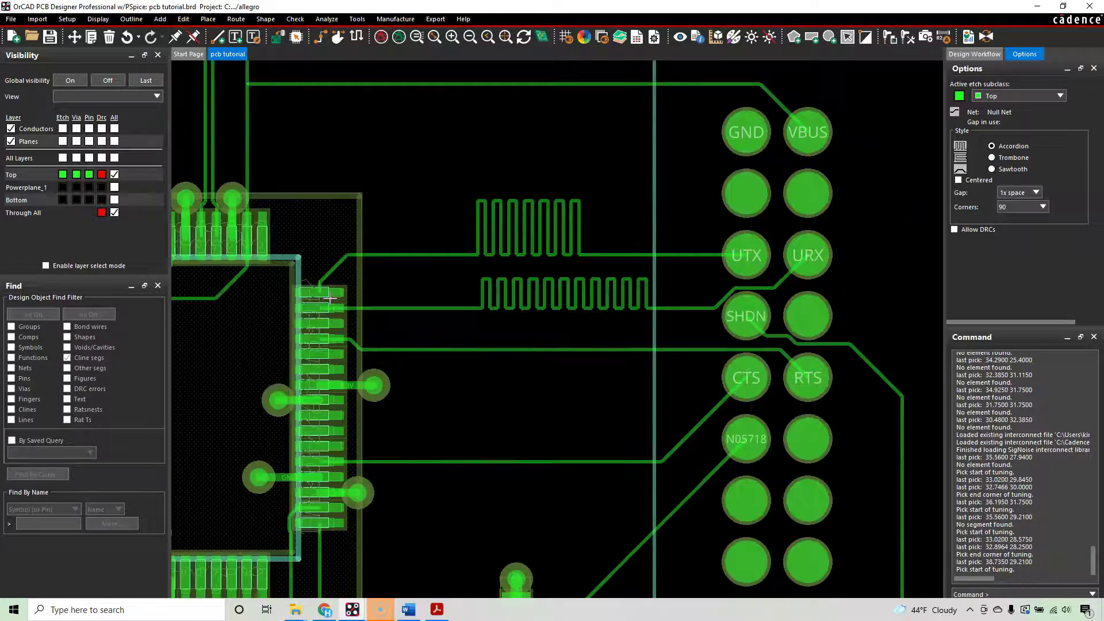
right_click(608, 153)
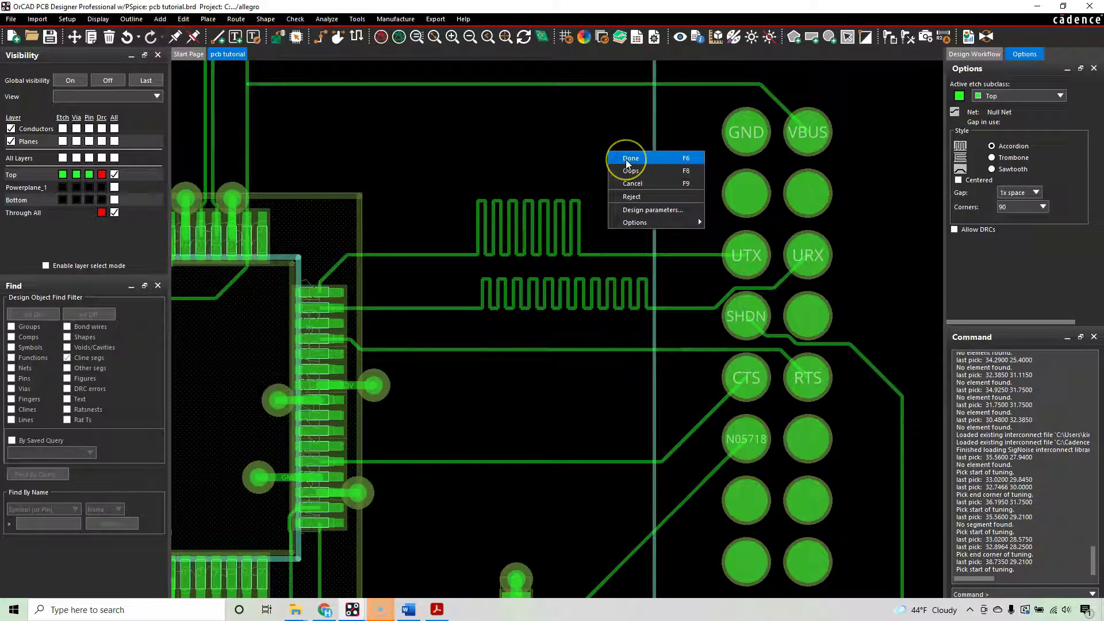
Step: Click on the board around the URX trace and its existing meander
left_click(505, 166)
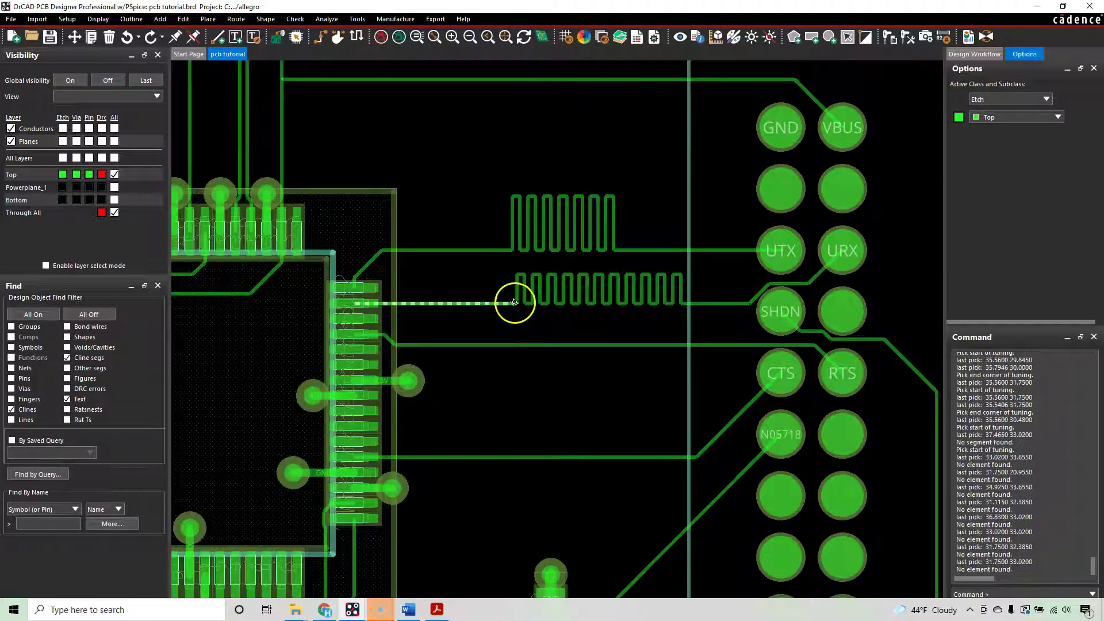
left_click(514, 303)
left_click(502, 289)
left_click(504, 305)
left_click(446, 274)
Step: Restart Delay Tune and extend the URX meander farther left toward the IC
left_click(358, 37)
left_click(488, 242)
left_click(504, 304)
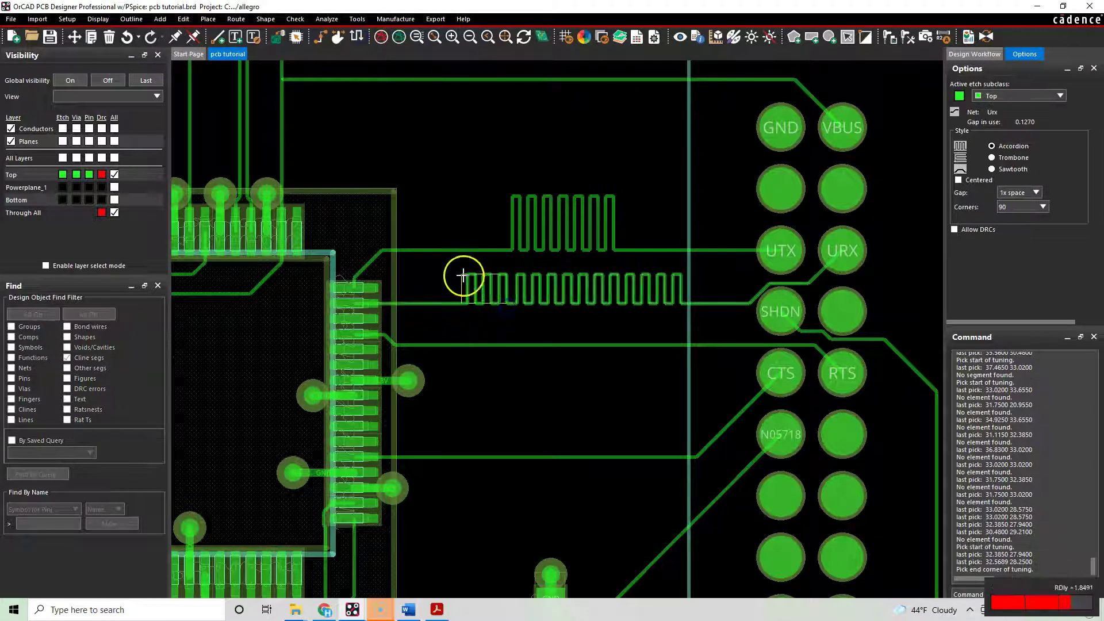
left_click(424, 270)
left_click(485, 148)
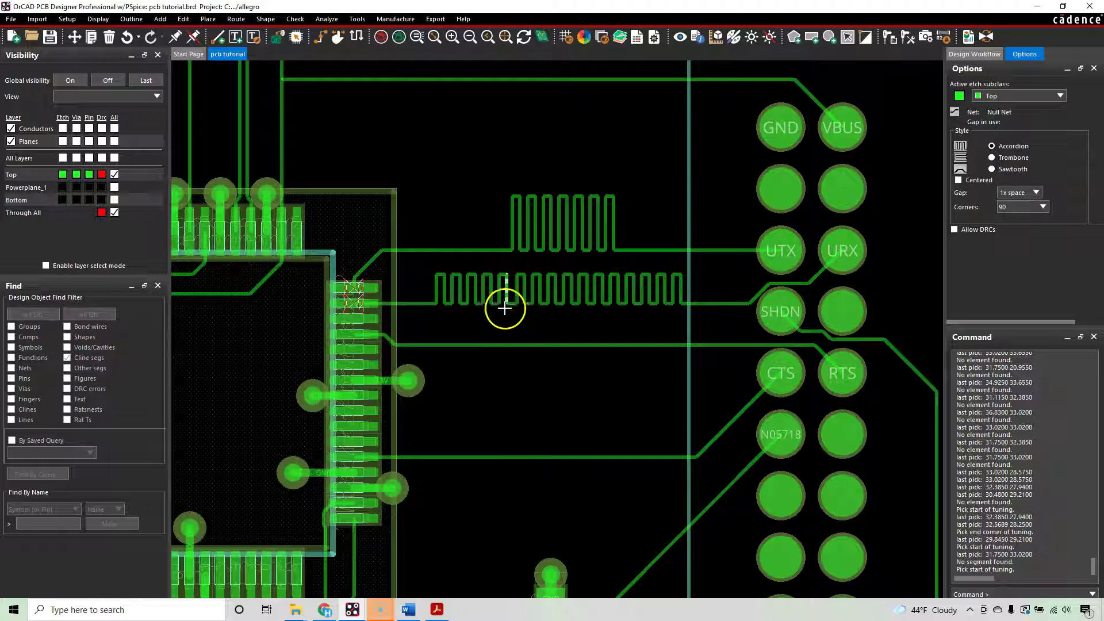
scroll(732, 293, "up", 1)
scroll(732, 291, "down", 1)
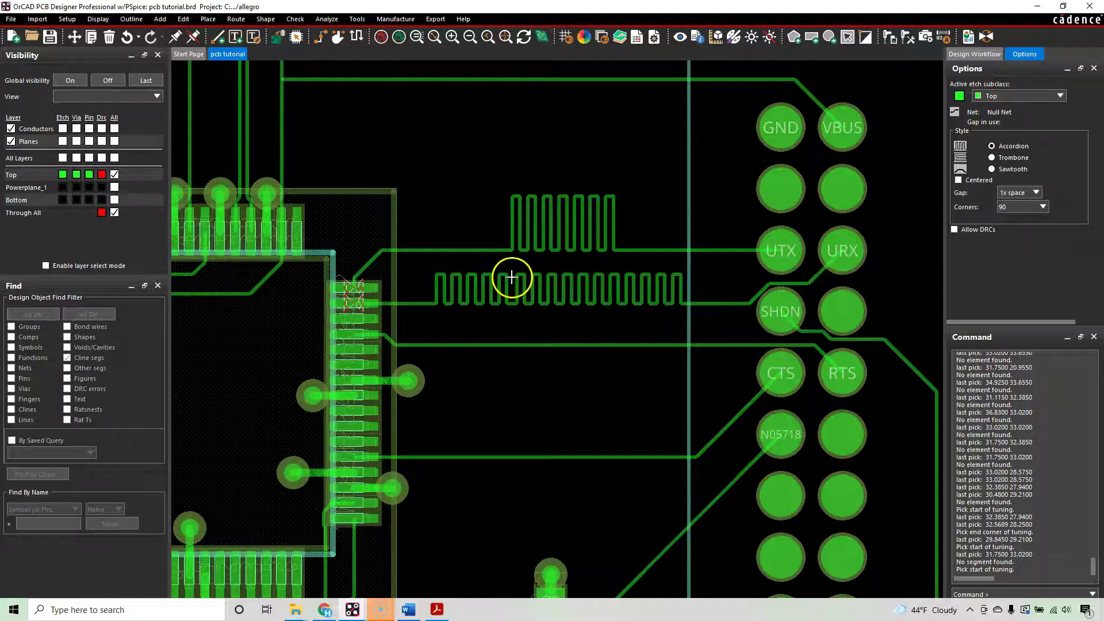
scroll(354, 289, "up", 1)
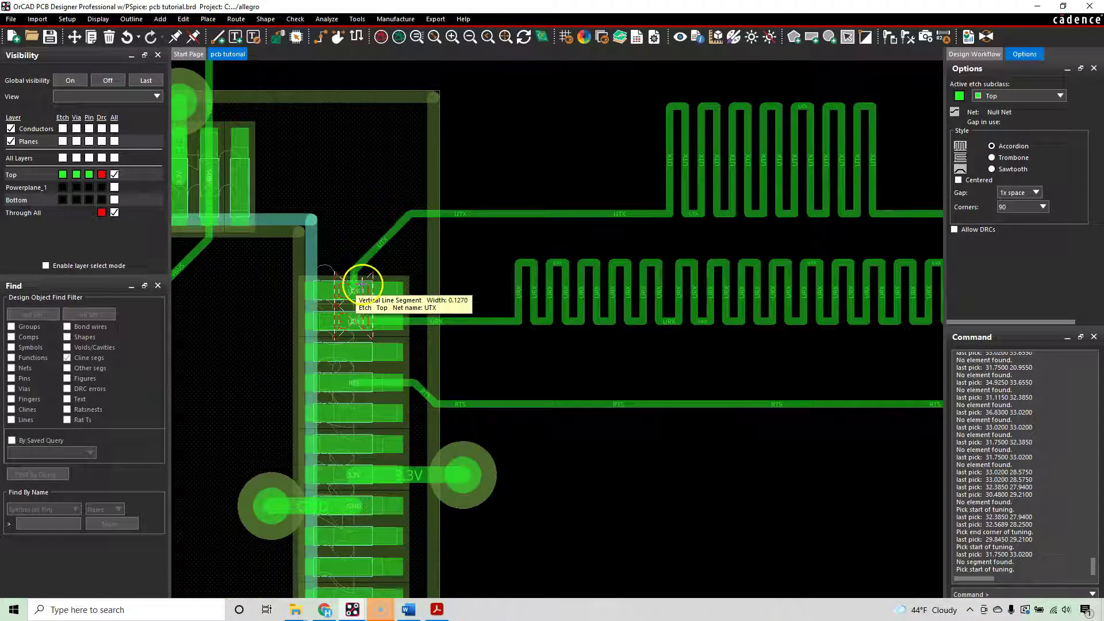
scroll(363, 282, "down", 1)
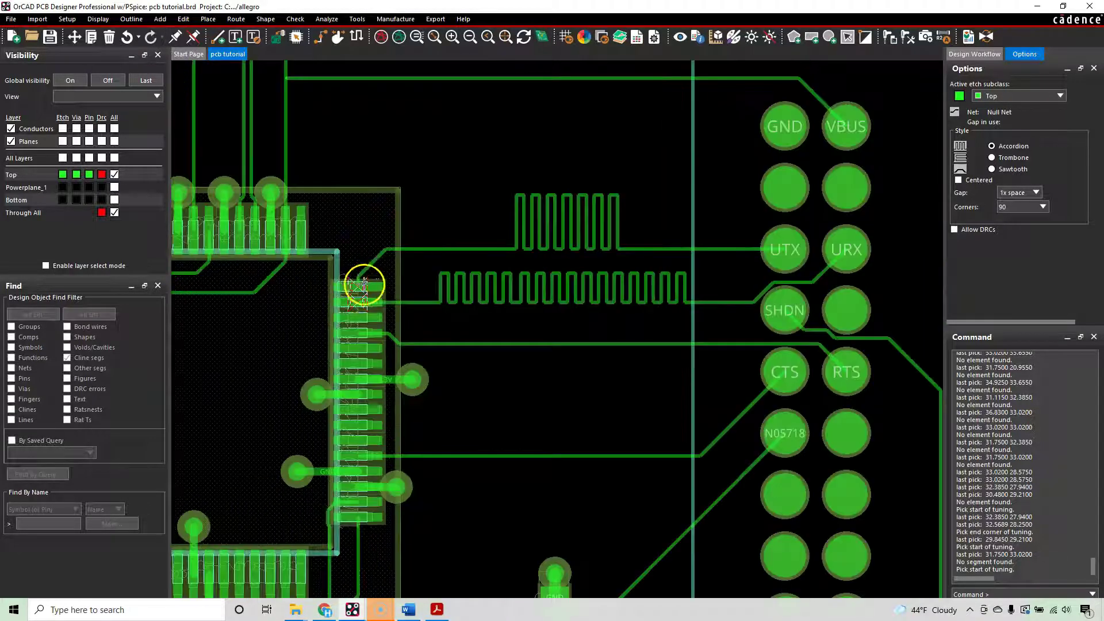
Step: Extend the UTX serpentine leftward with a run of shorter accordion loops
left_click(509, 249)
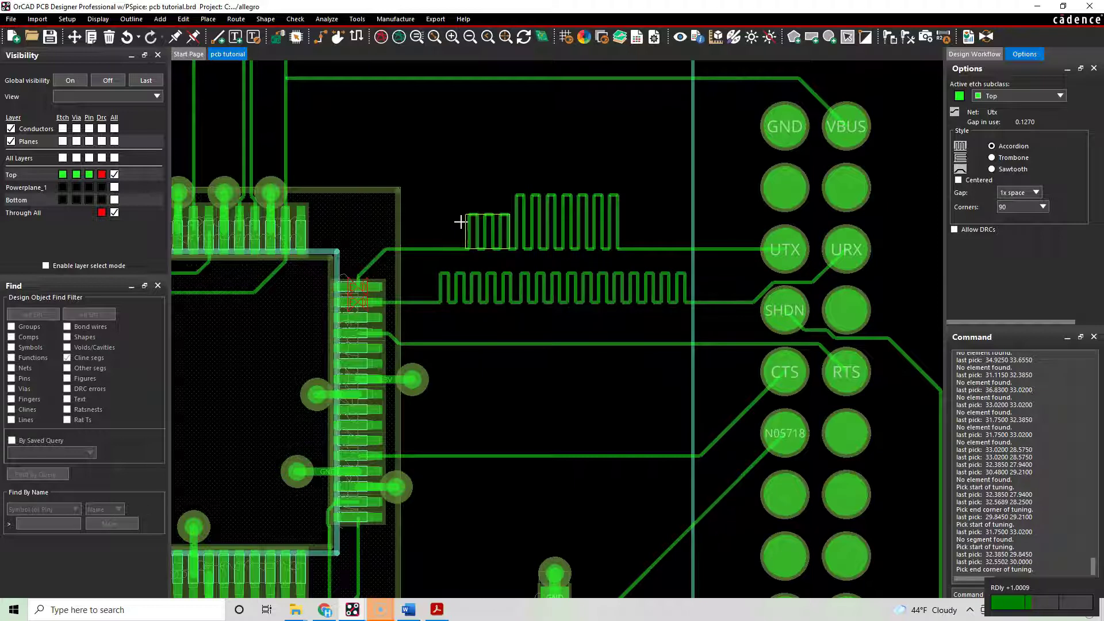
left_click(461, 222)
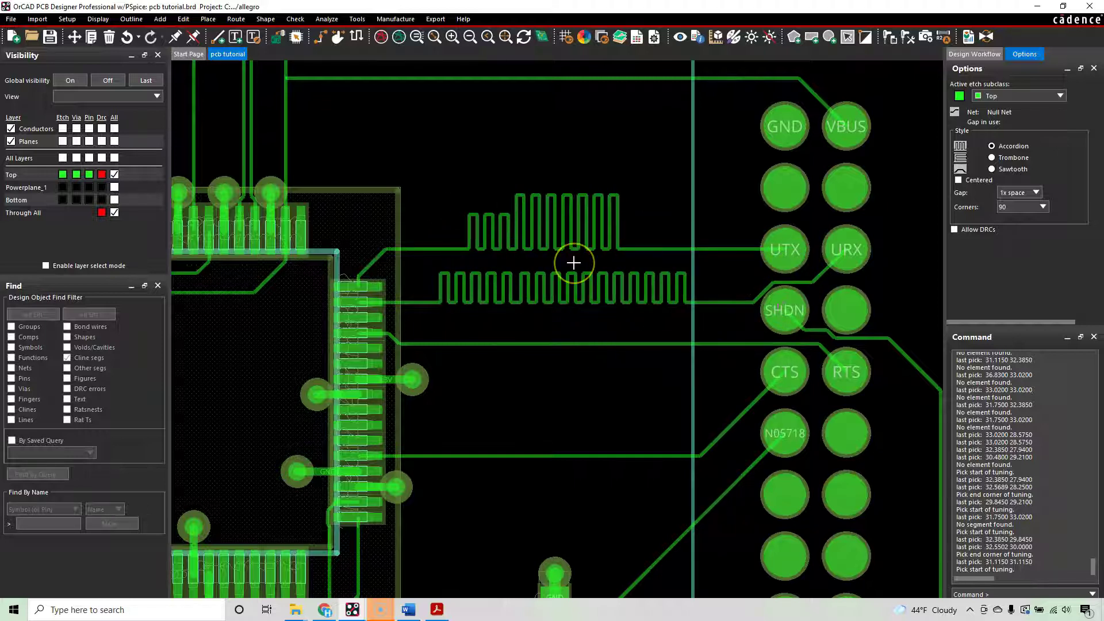
left_click_drag(570, 189, 567, 147)
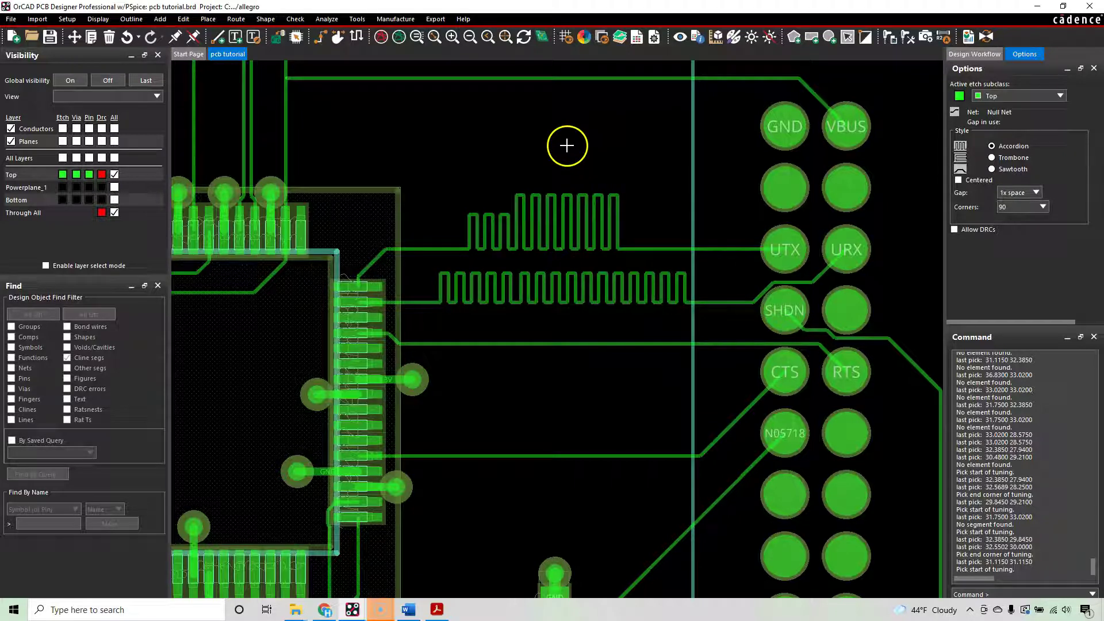